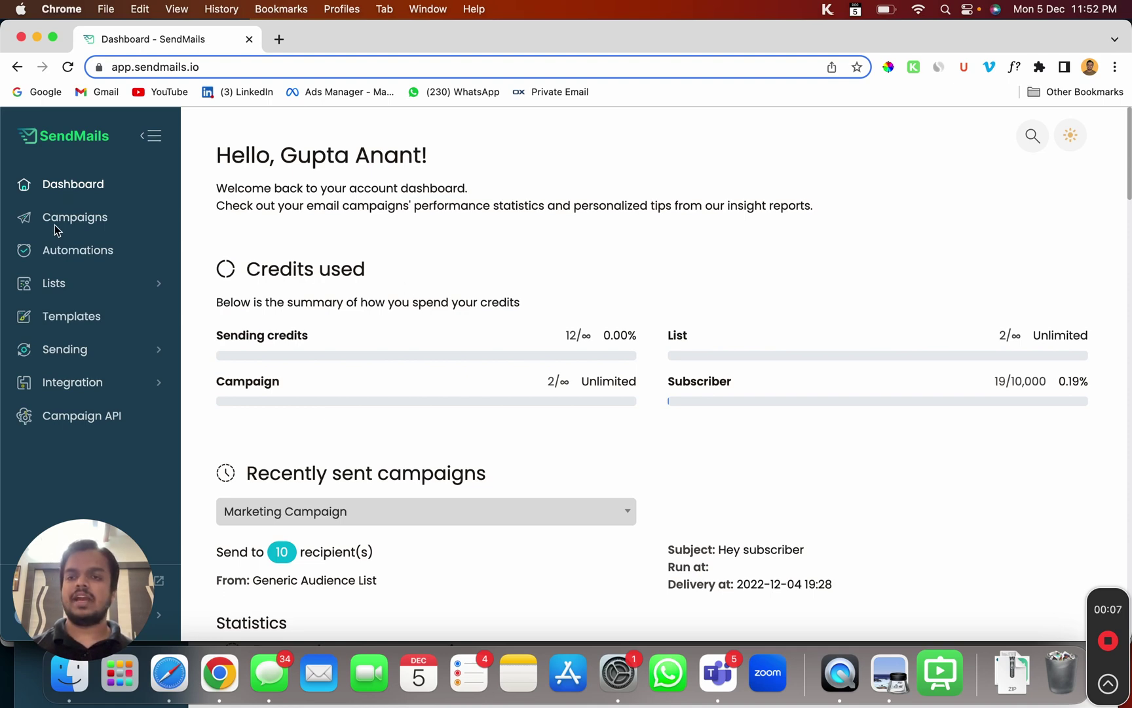
Open the Campaigns list, then the Marketing Campaign's overview
left_click(72, 226)
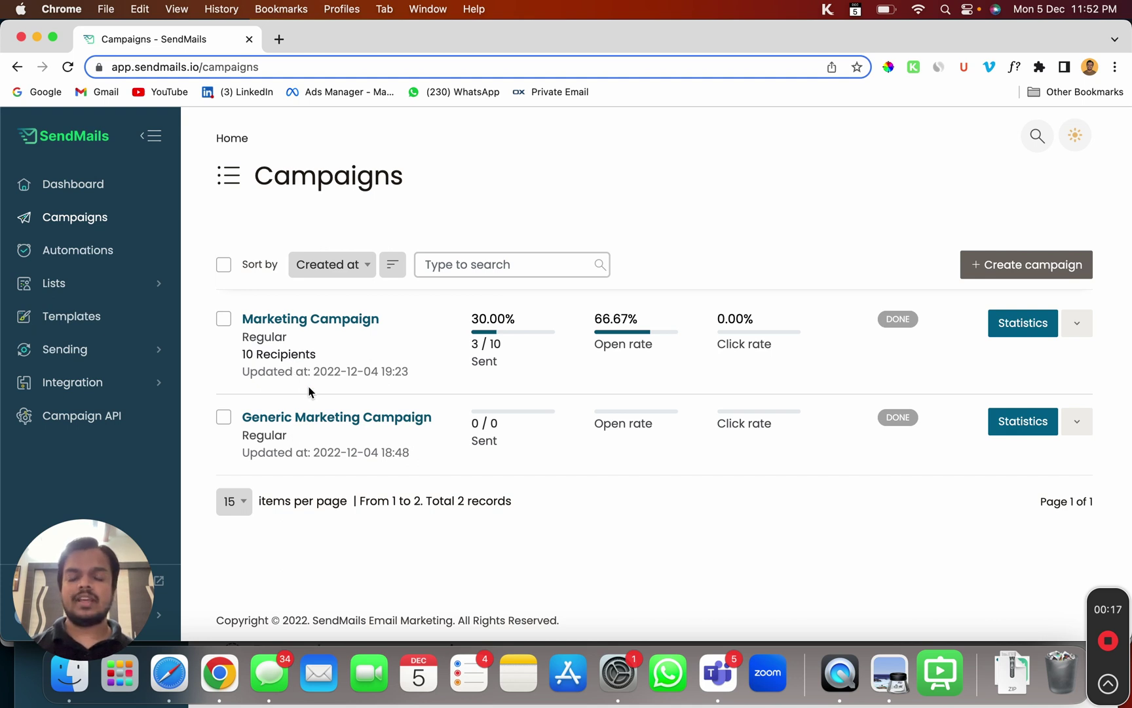
left_click(343, 326)
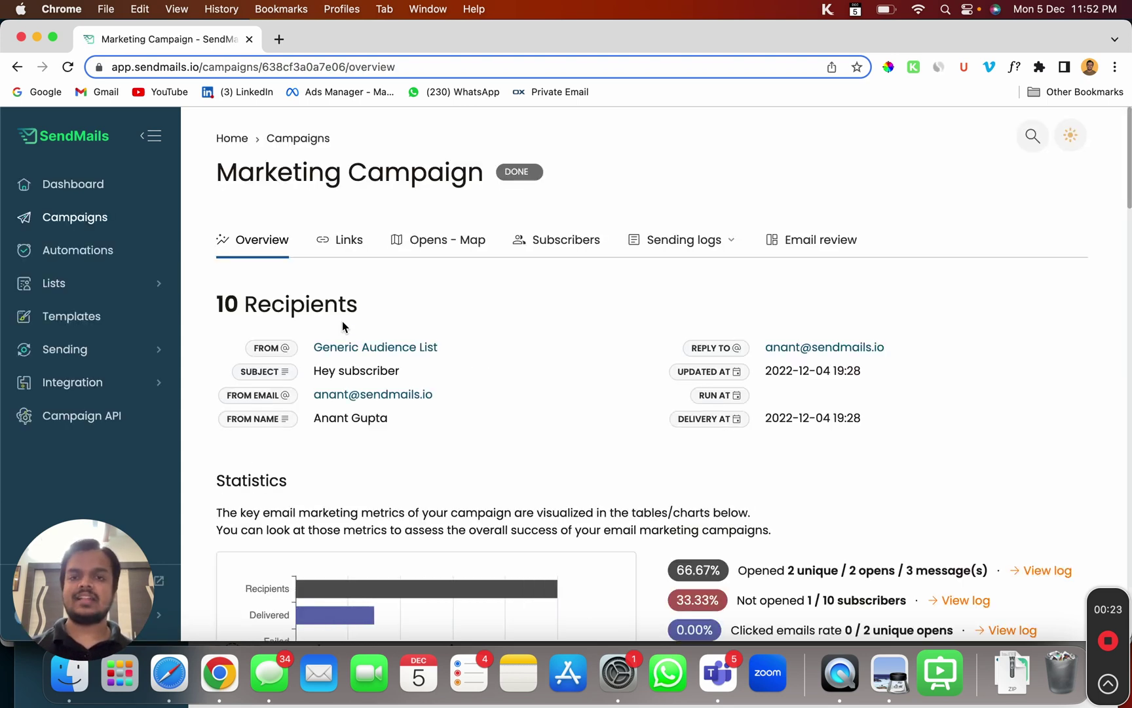
scroll(343, 327, "down", 3)
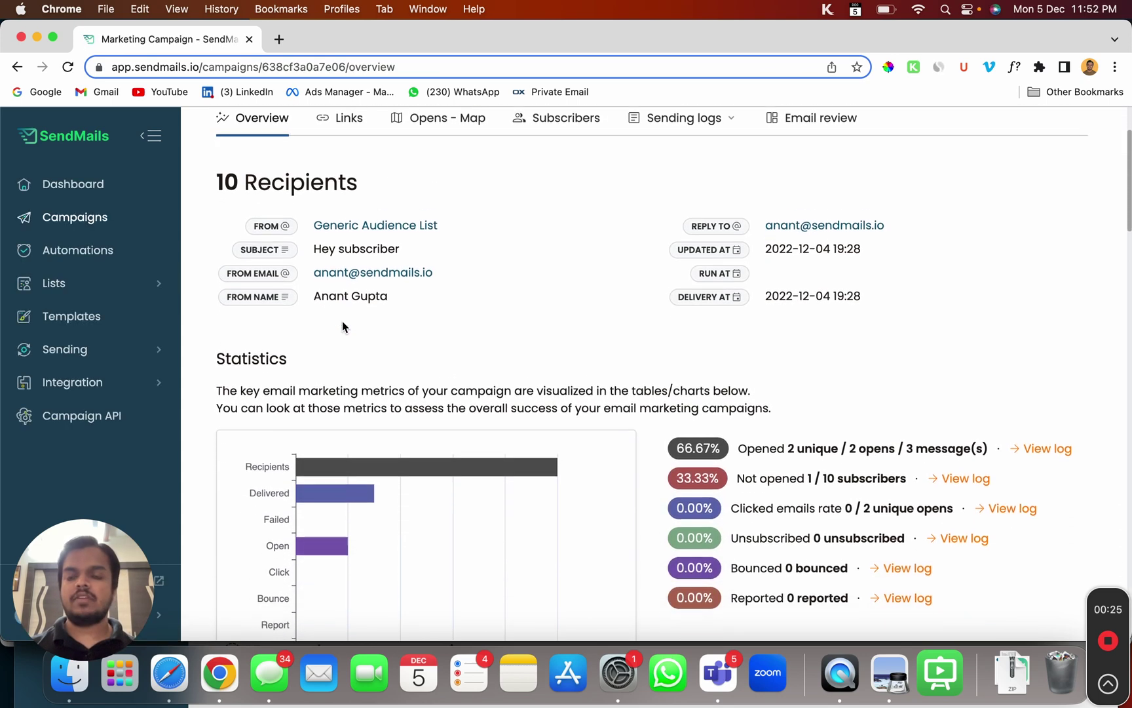
scroll(344, 327, "down", 1)
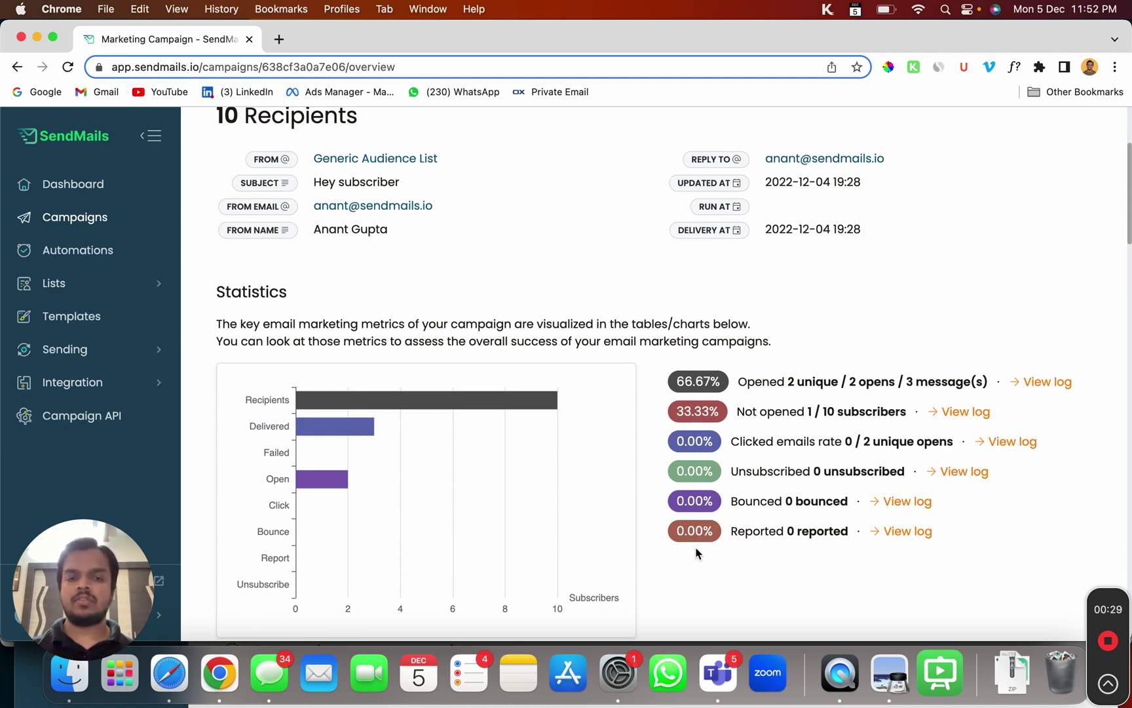
scroll(697, 553, "down", 4)
scroll(696, 549, "down", 2)
scroll(690, 541, "down", 1)
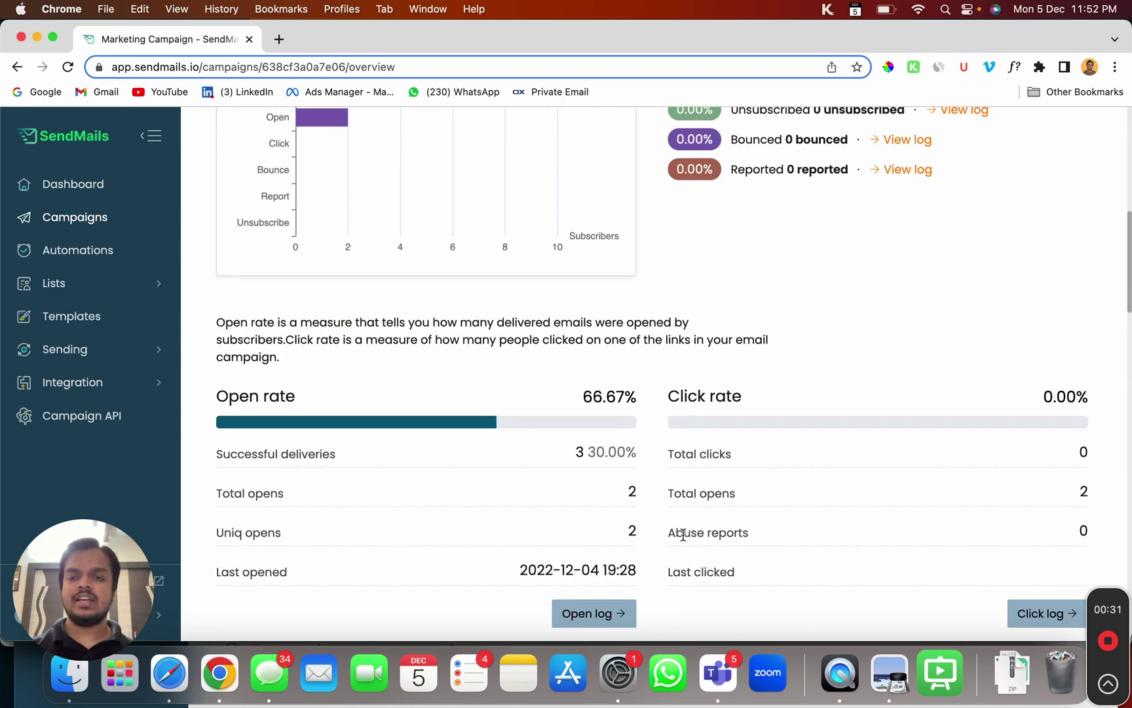
scroll(620, 402, "down", 3)
scroll(632, 389, "down", 2)
scroll(634, 388, "down", 2)
scroll(633, 390, "down", 2)
scroll(634, 390, "down", 2)
scroll(634, 390, "down", 2)
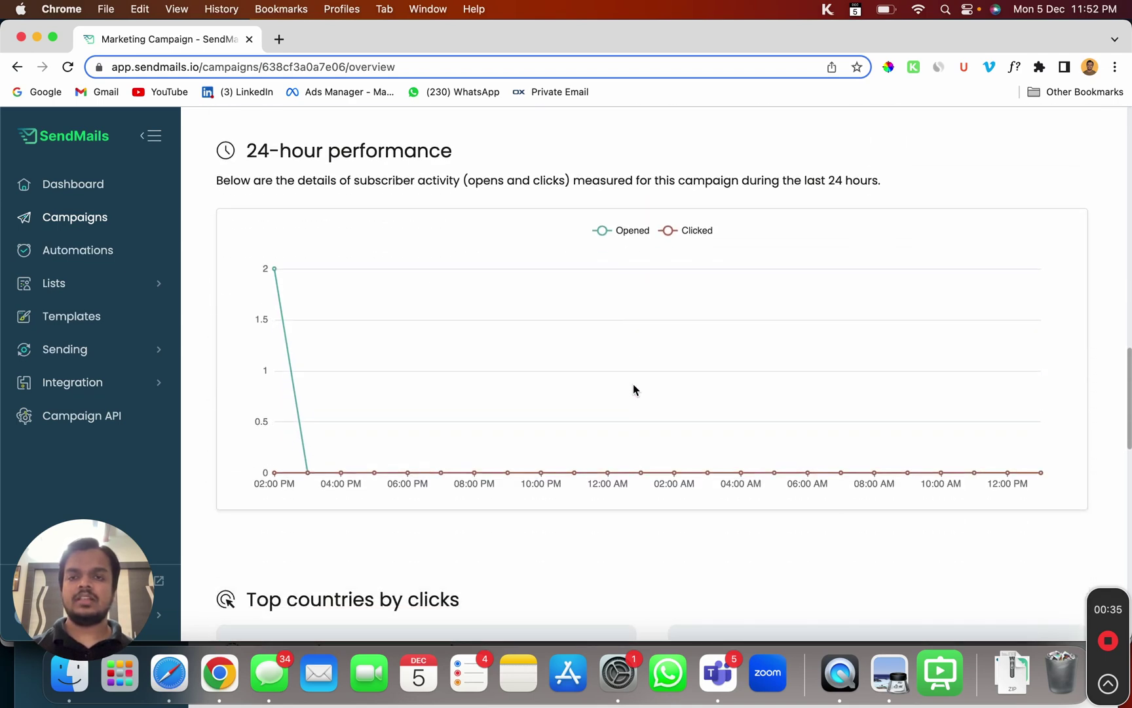
scroll(633, 389, "down", 1)
scroll(633, 390, "down", 1)
scroll(633, 389, "down", 2)
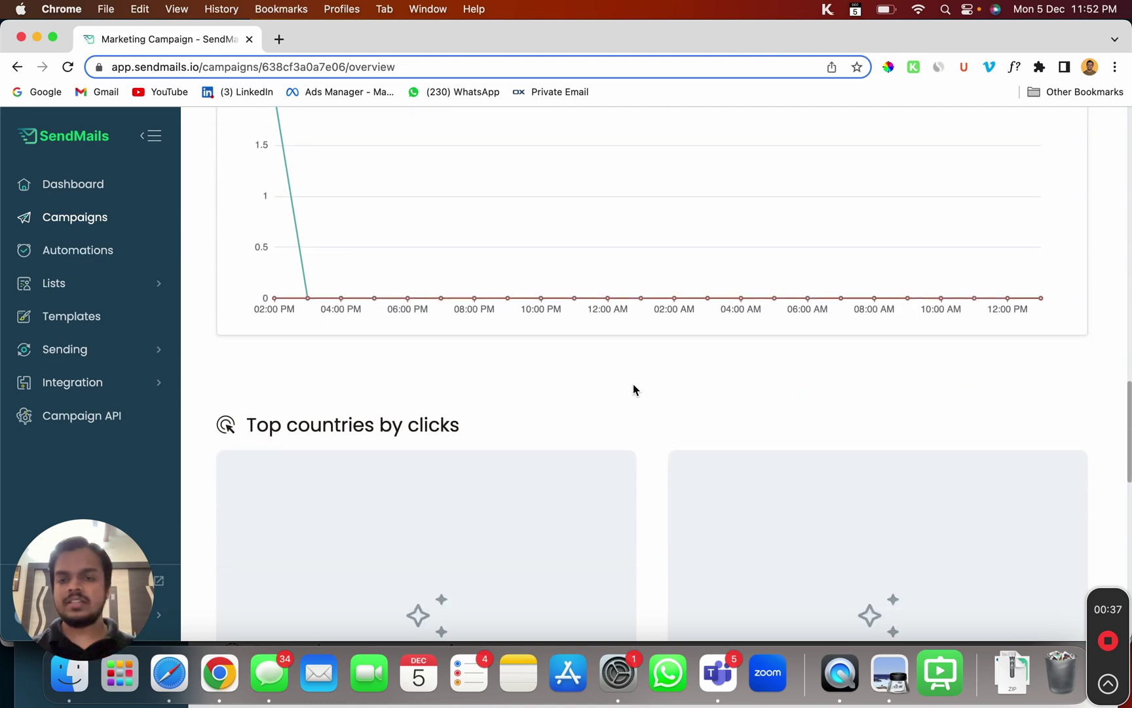
scroll(633, 390, "down", 2)
scroll(633, 389, "down", 1)
scroll(634, 389, "down", 2)
scroll(634, 389, "down", 2)
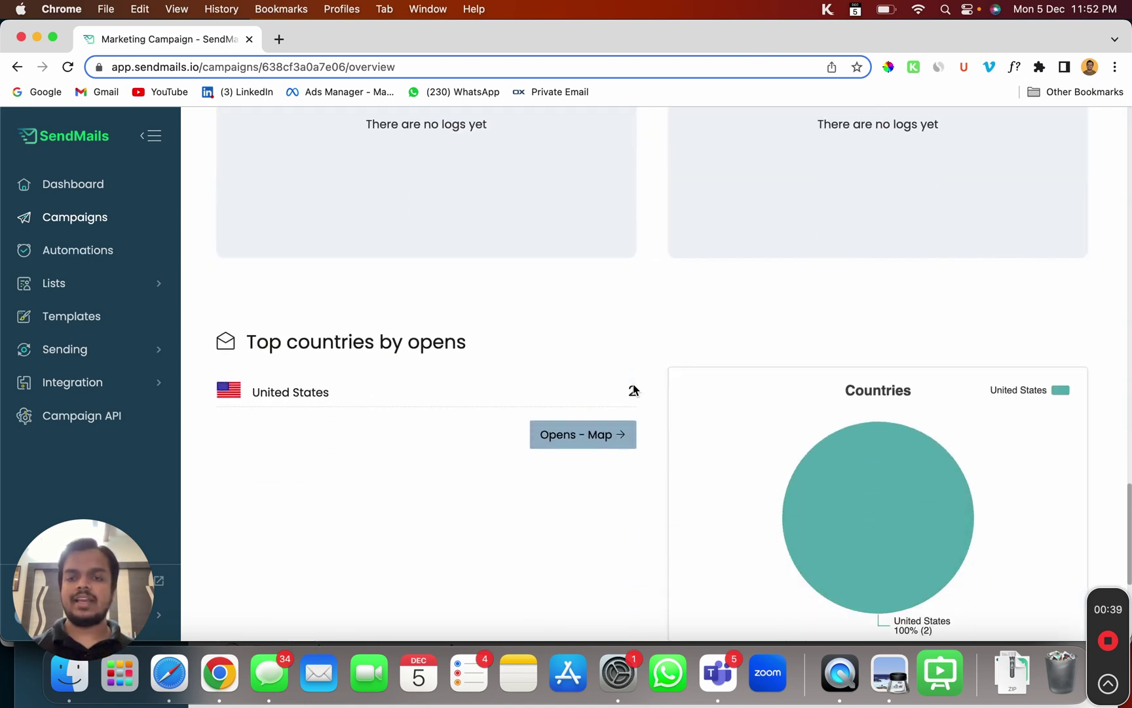
scroll(634, 390, "down", 1)
scroll(634, 389, "down", 1)
scroll(634, 389, "down", 1)
scroll(633, 390, "down", 1)
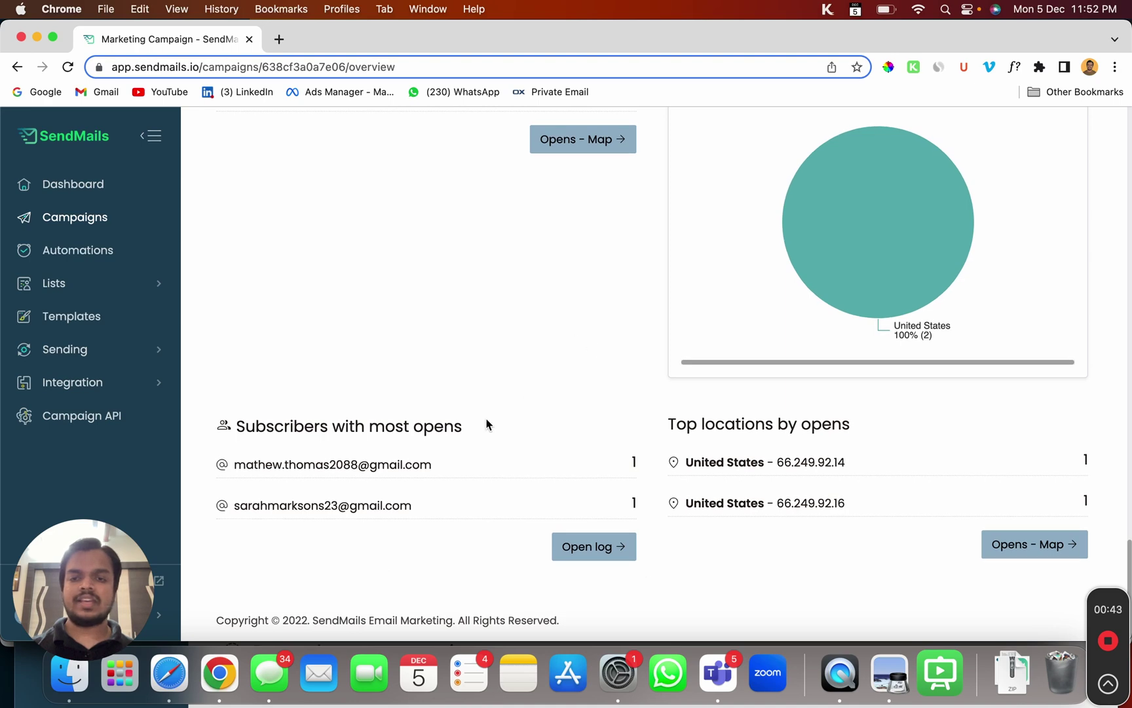
scroll(570, 333, "up", 10)
scroll(570, 334, "up", 5)
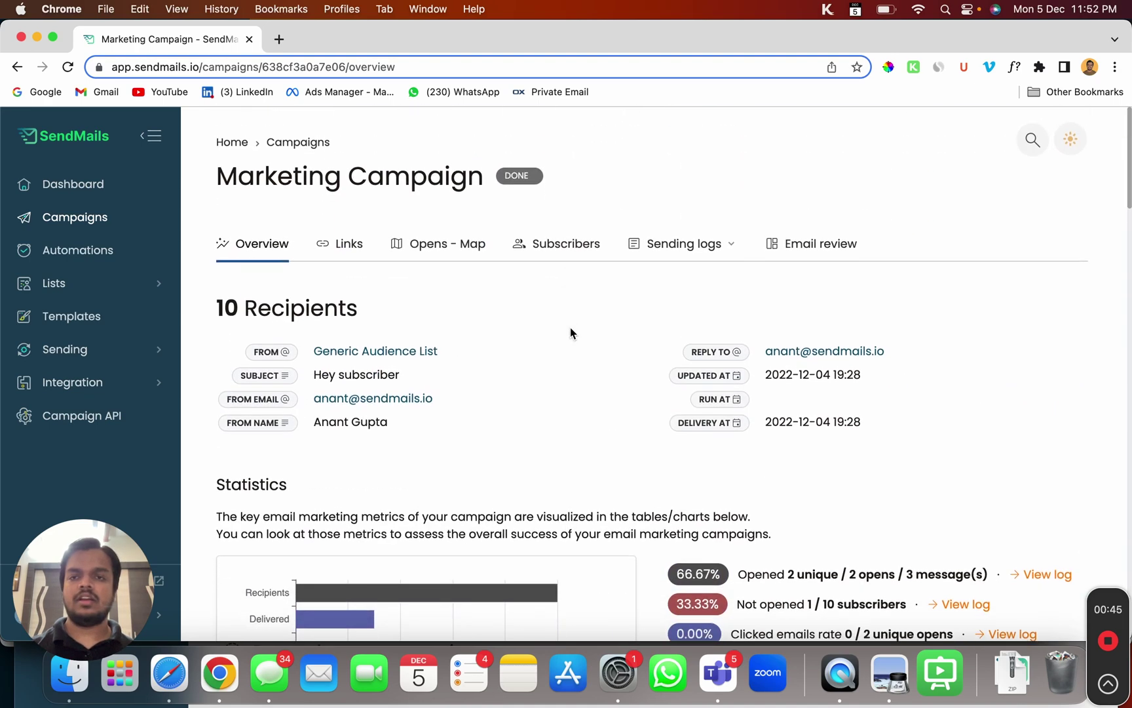
Check the campaign's Links tab (0 links) and its Opens map (one US open)
left_click(339, 239)
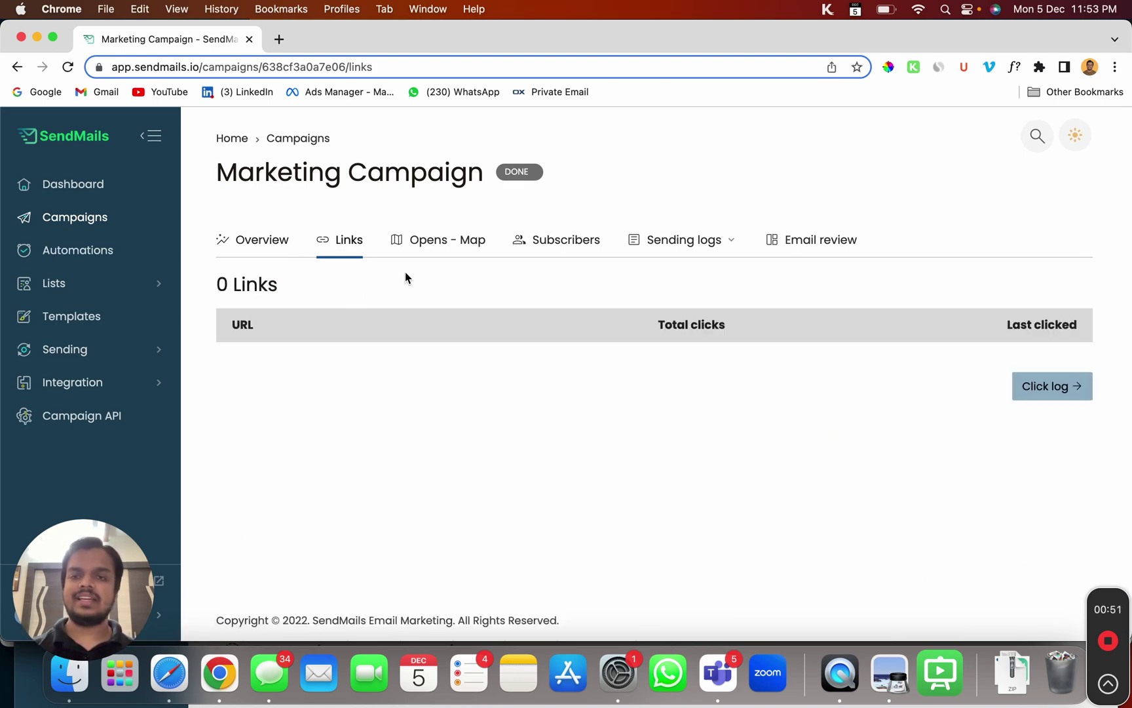
left_click(440, 239)
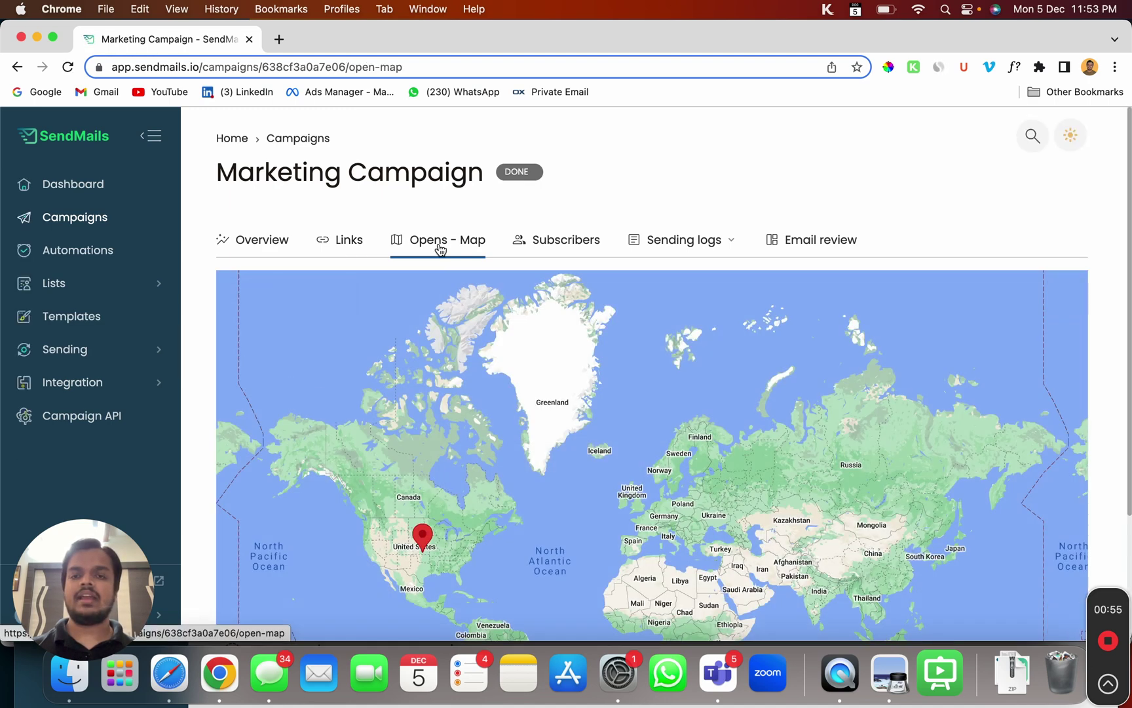
scroll(422, 449, "down", 3)
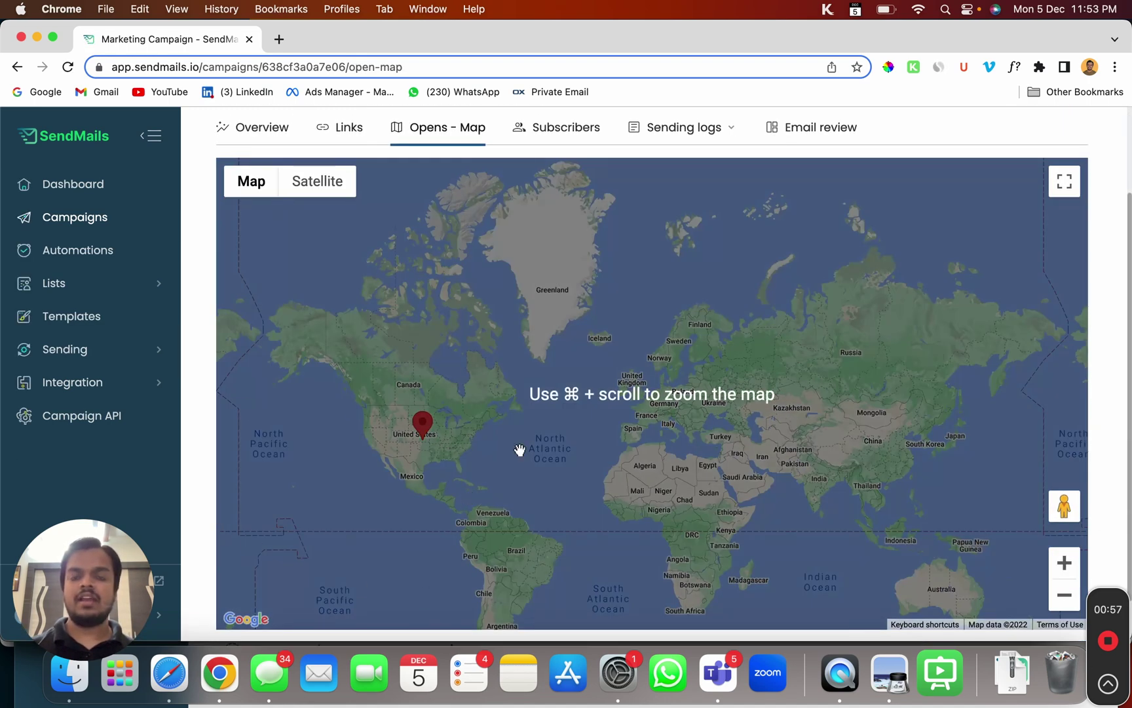
scroll(470, 305, "up", 2)
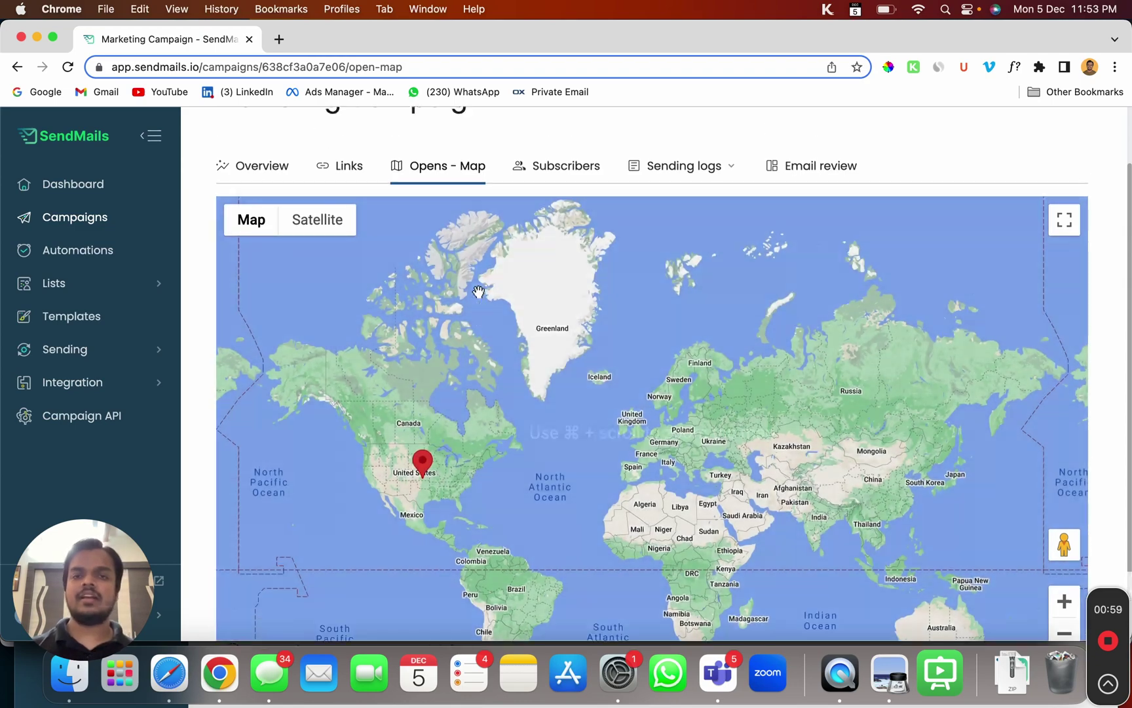
View the Subscribers tab stats, then the sending logs and email preview
left_click(575, 221)
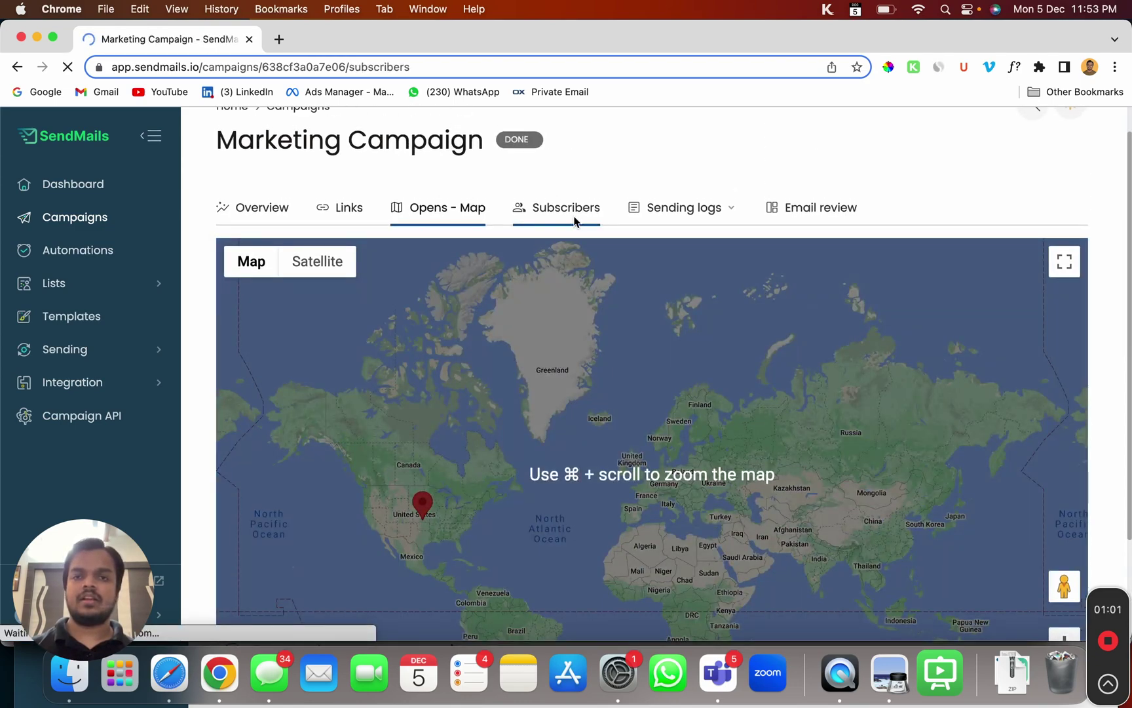
scroll(599, 396, "down", 2)
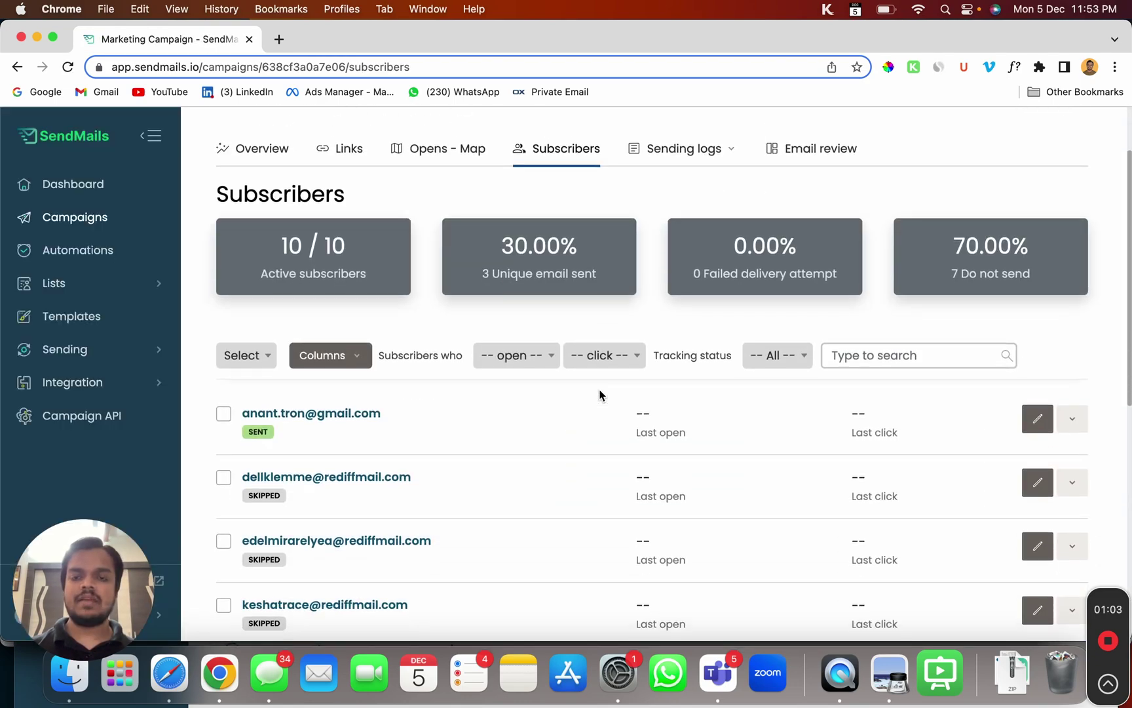
scroll(599, 395, "down", 2)
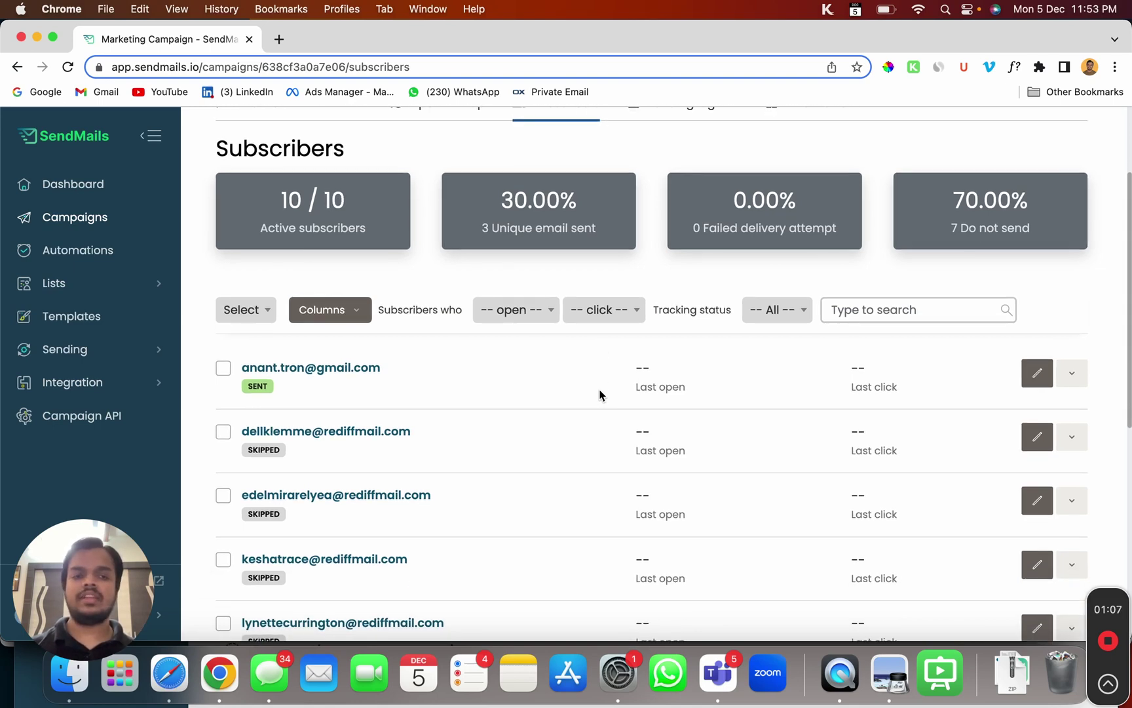
scroll(599, 396, "down", 2)
scroll(599, 395, "up", 5)
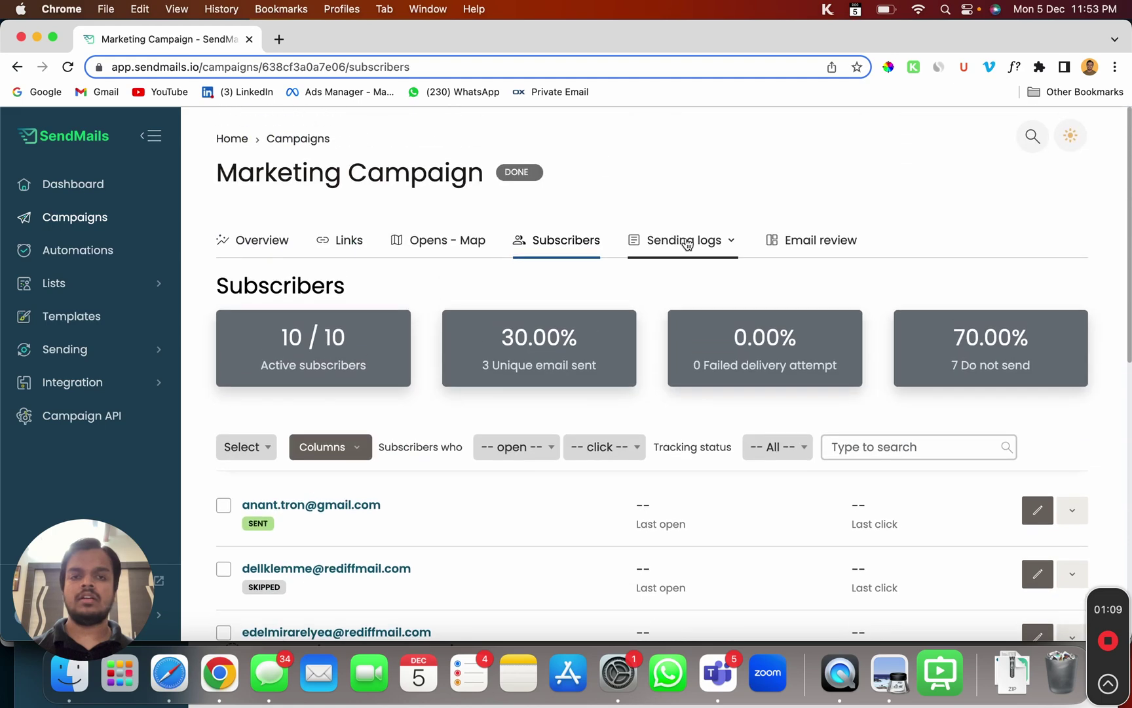
left_click(689, 239)
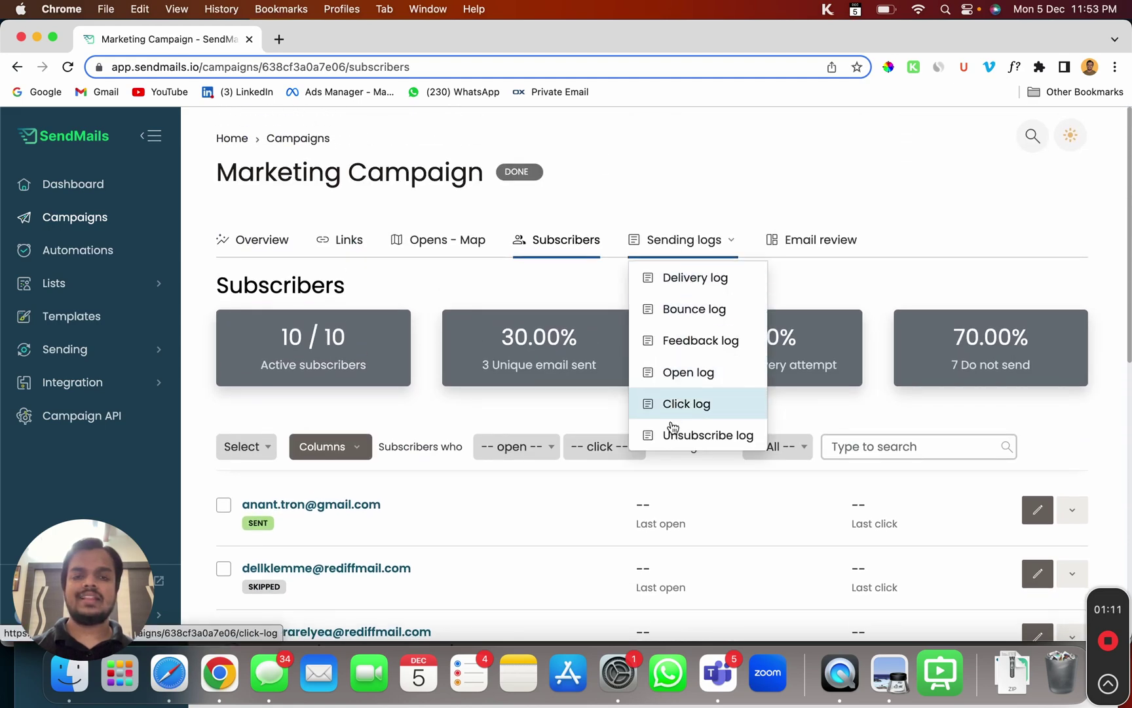
left_click(791, 243)
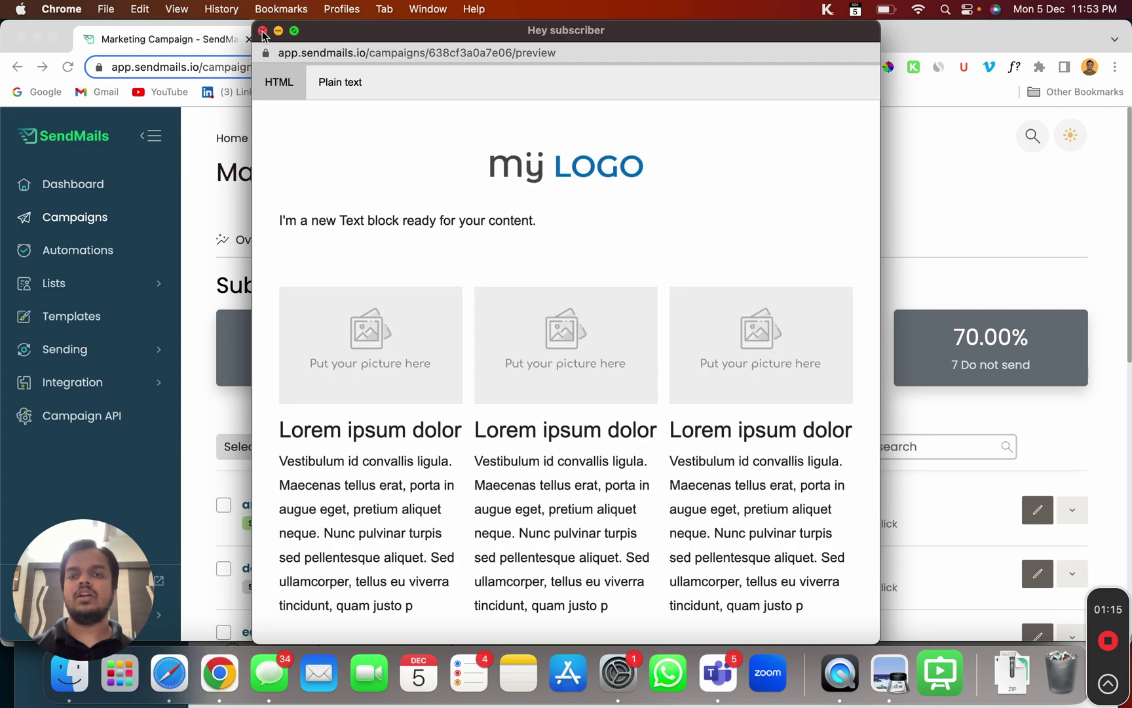
scroll(397, 357, "down", 5)
scroll(397, 358, "down", 2)
scroll(397, 358, "up", 2)
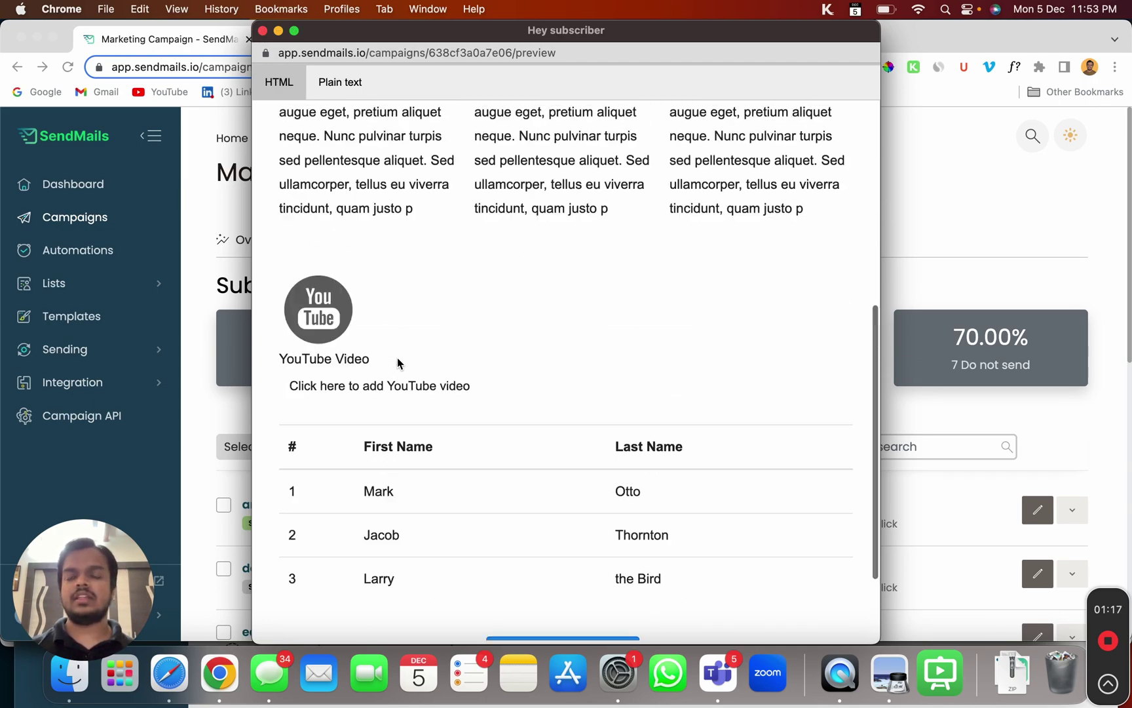
scroll(397, 358, "up", 5)
Close the email preview and go back to the Overview tab
left_click(262, 30)
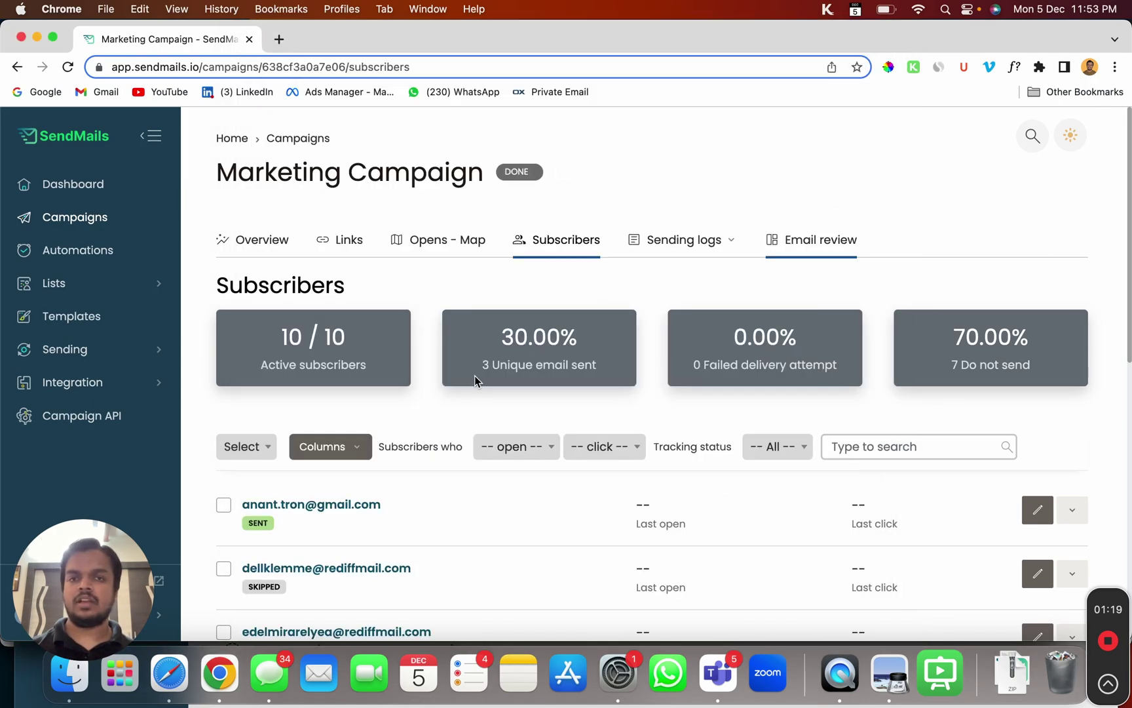
left_click(255, 237)
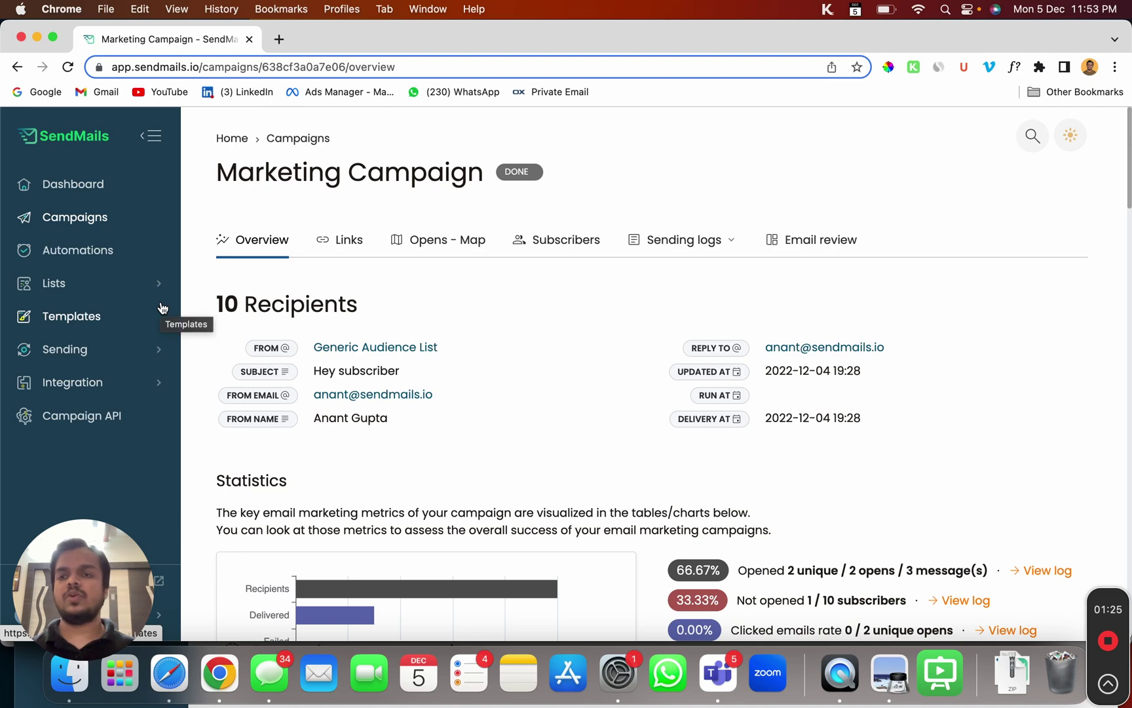
Return to Campaigns, start a new campaign, and choose the Regular type
left_click(82, 222)
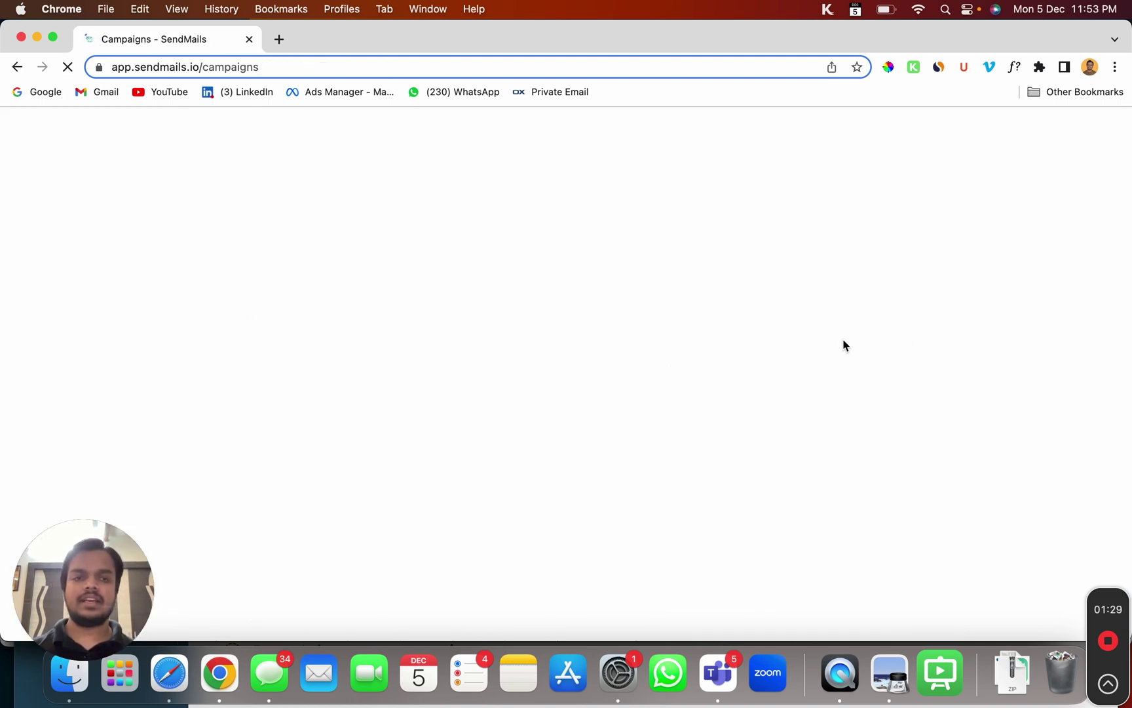
left_click(1009, 276)
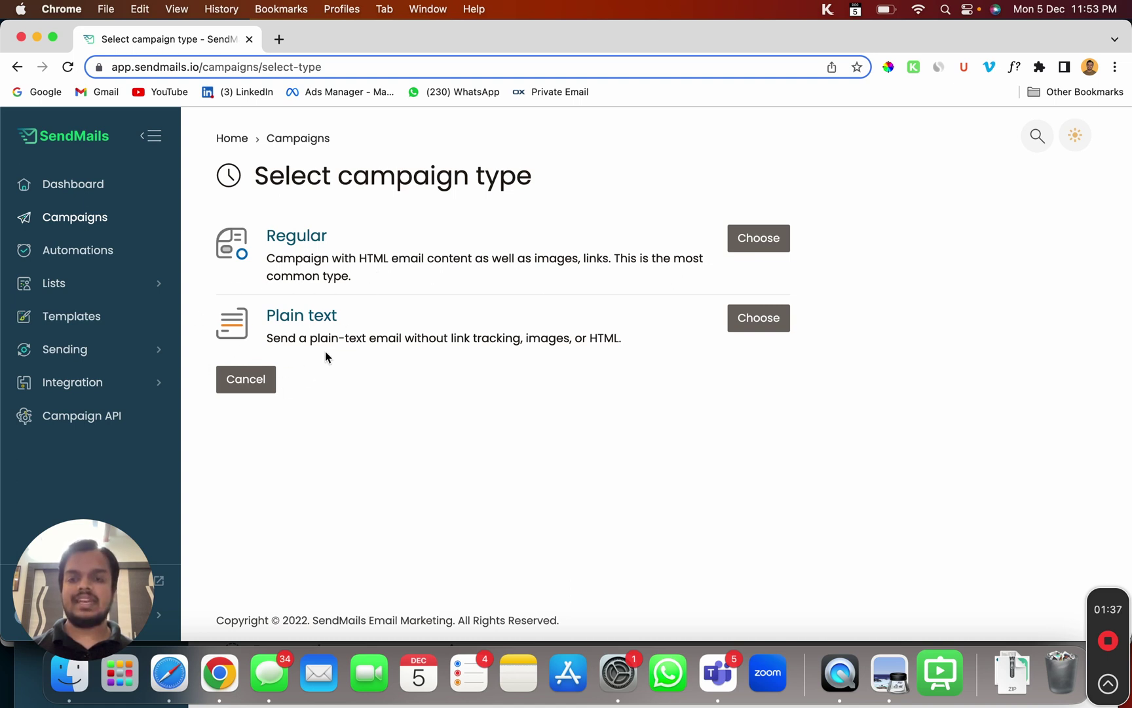
left_click(747, 240)
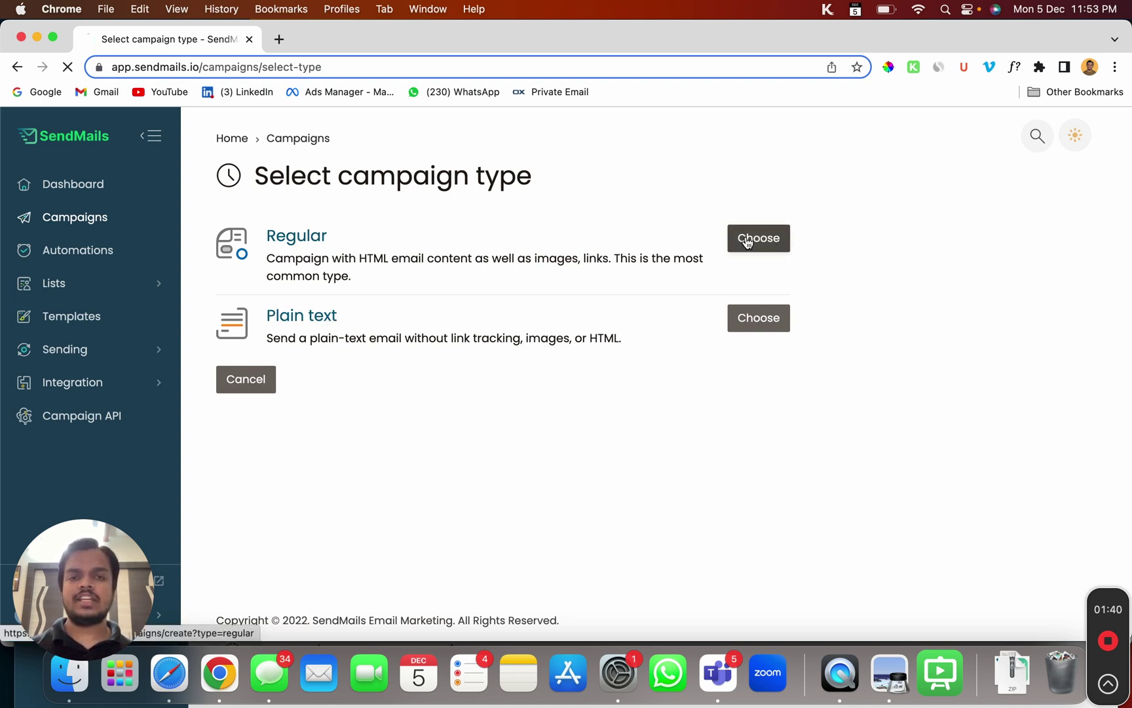
Choose Generic Audience List with Segment A (3 subscribers) as recipients and save
left_click(433, 333)
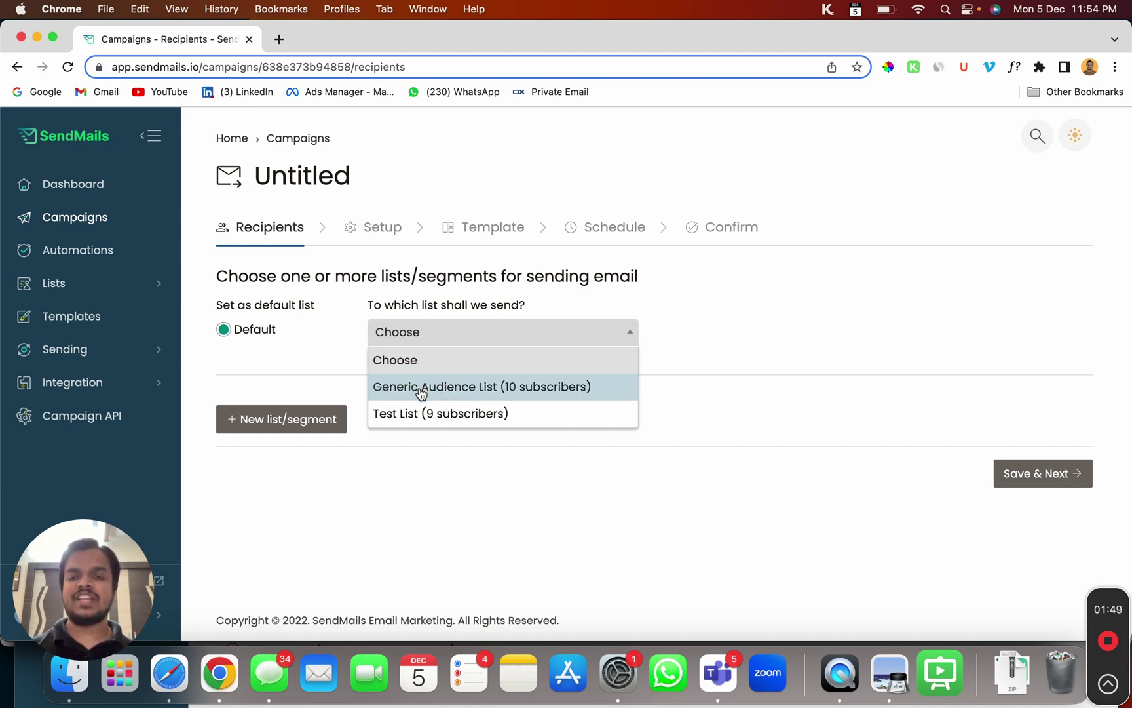
left_click(472, 388)
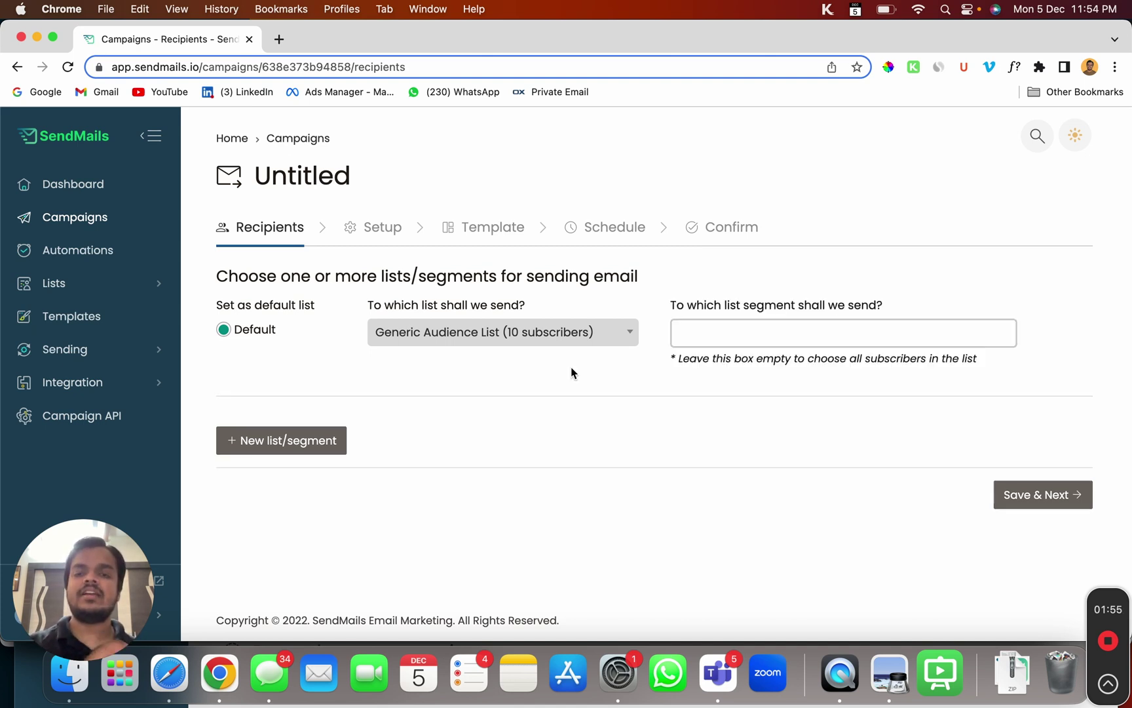
left_click(718, 333)
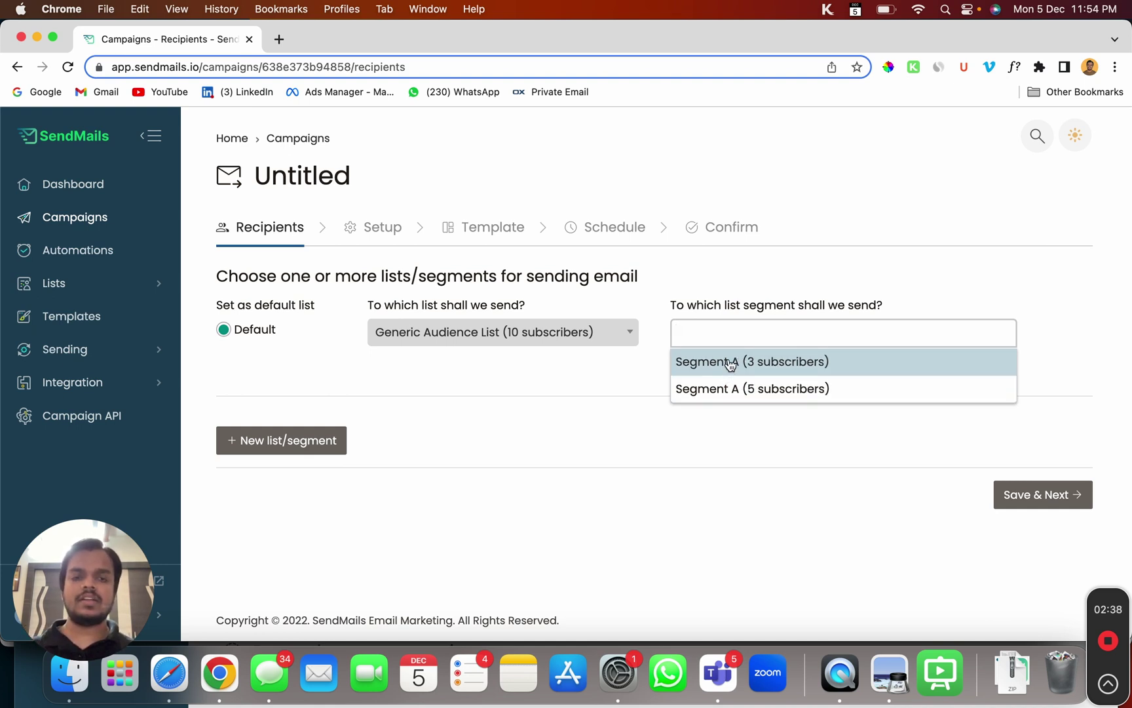
left_click(730, 362)
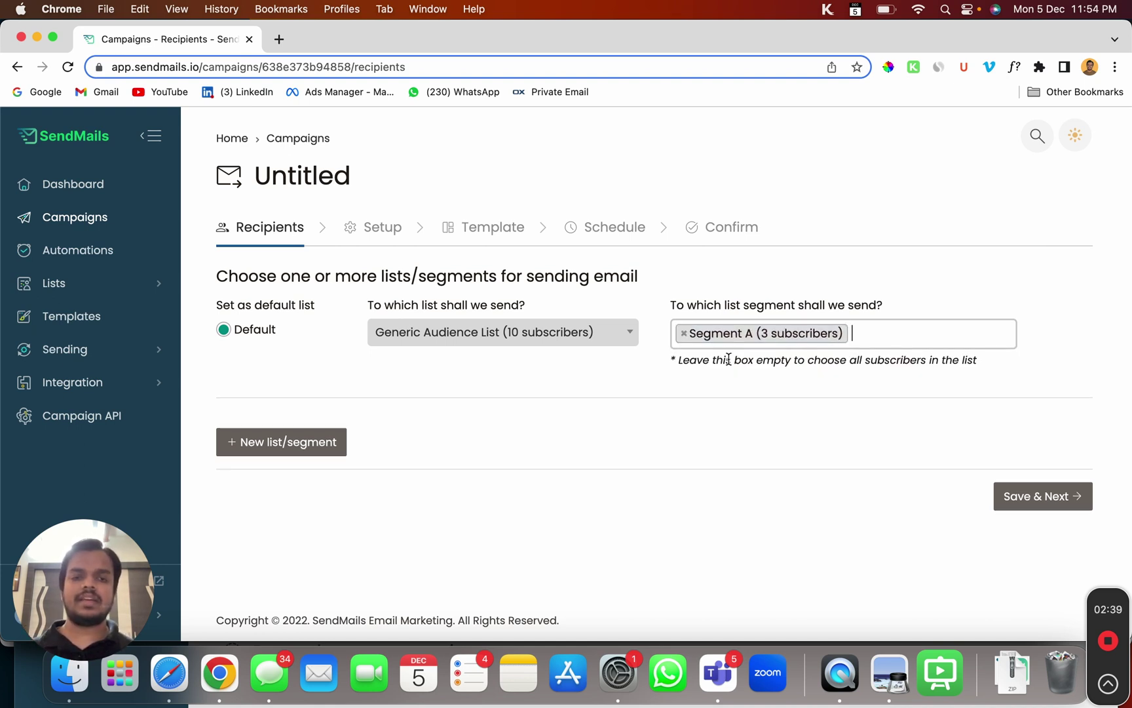
left_click(1051, 503)
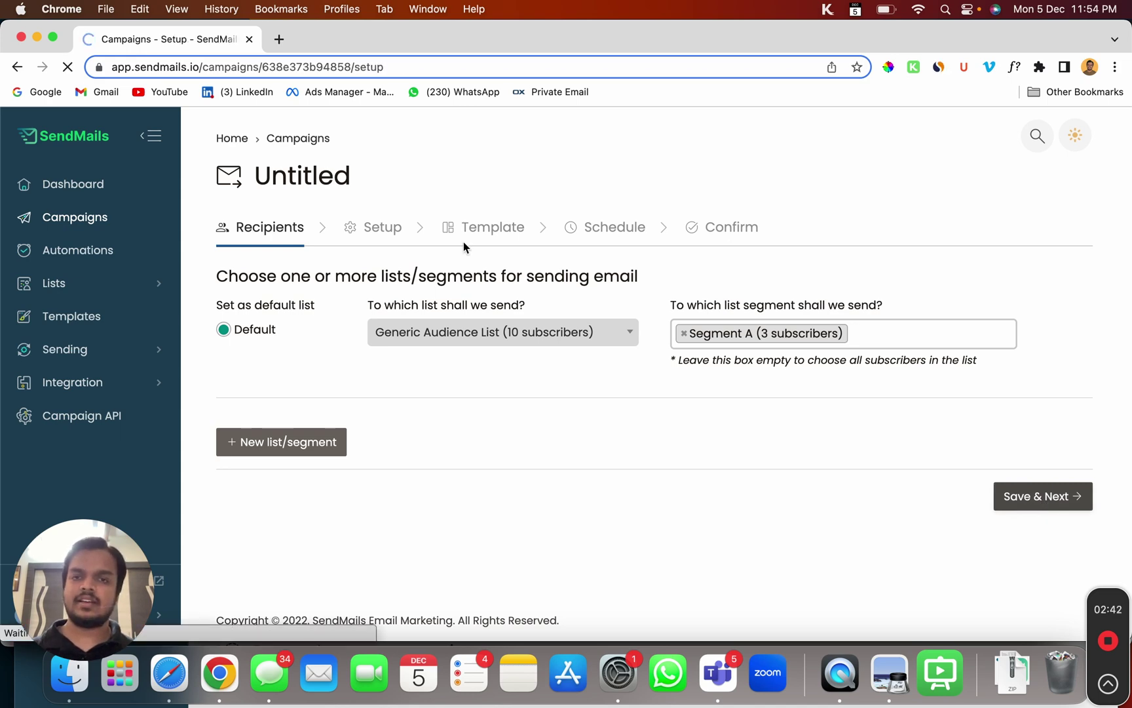
scroll(451, 328, "down", 2)
Rename the campaign to New Campaign, use the server's default sender, and fill Reply to
left_click(301, 195)
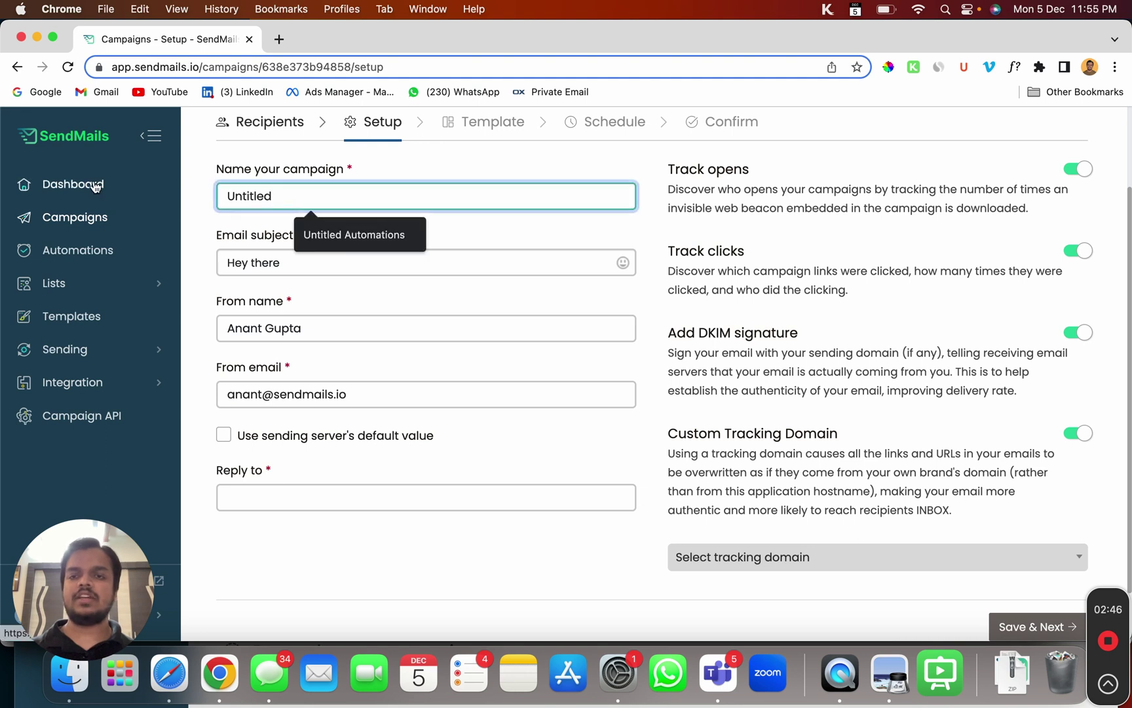
key("super+a")
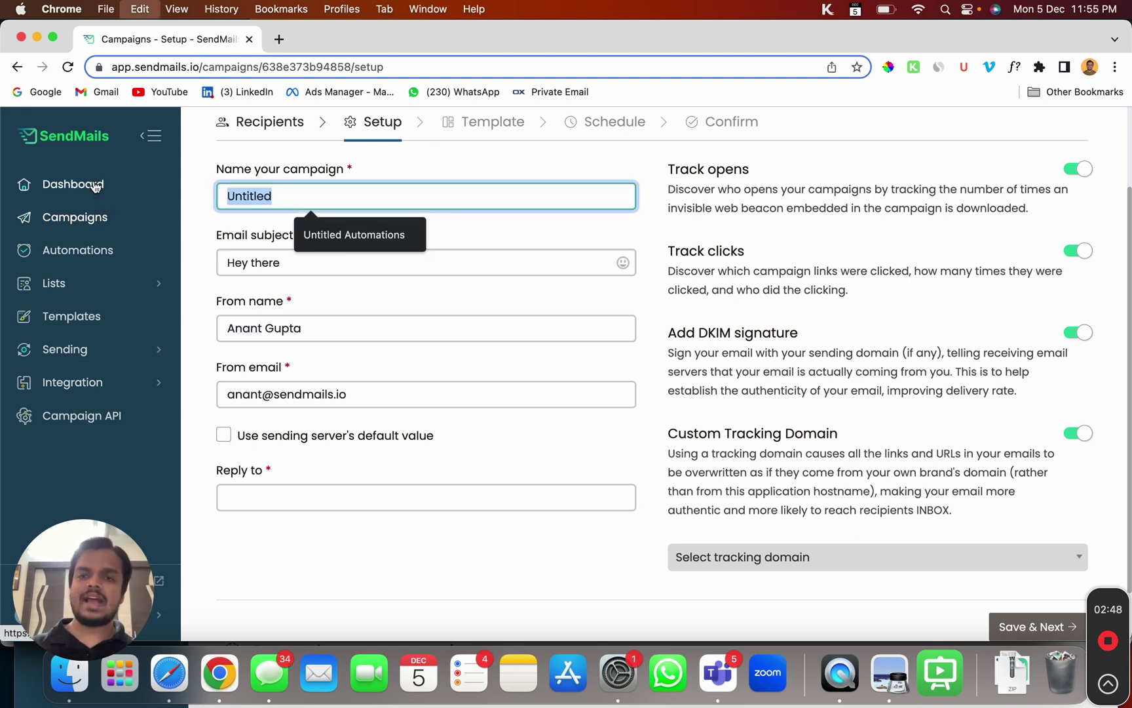
type("New C")
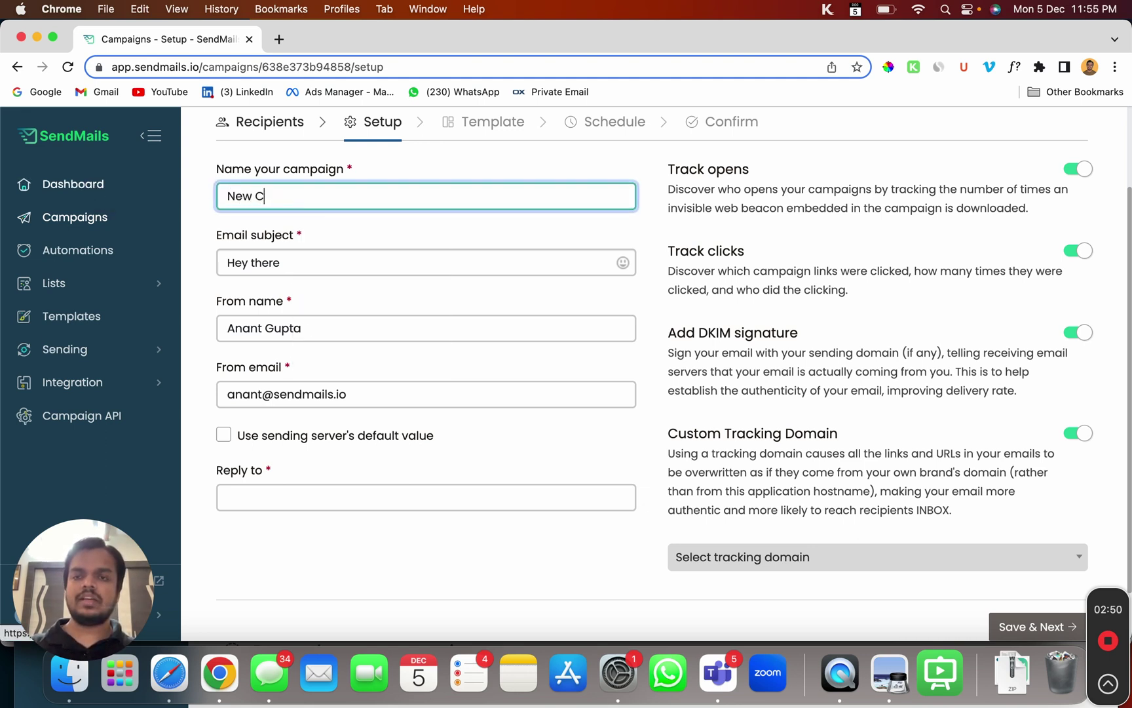
type("ampaign")
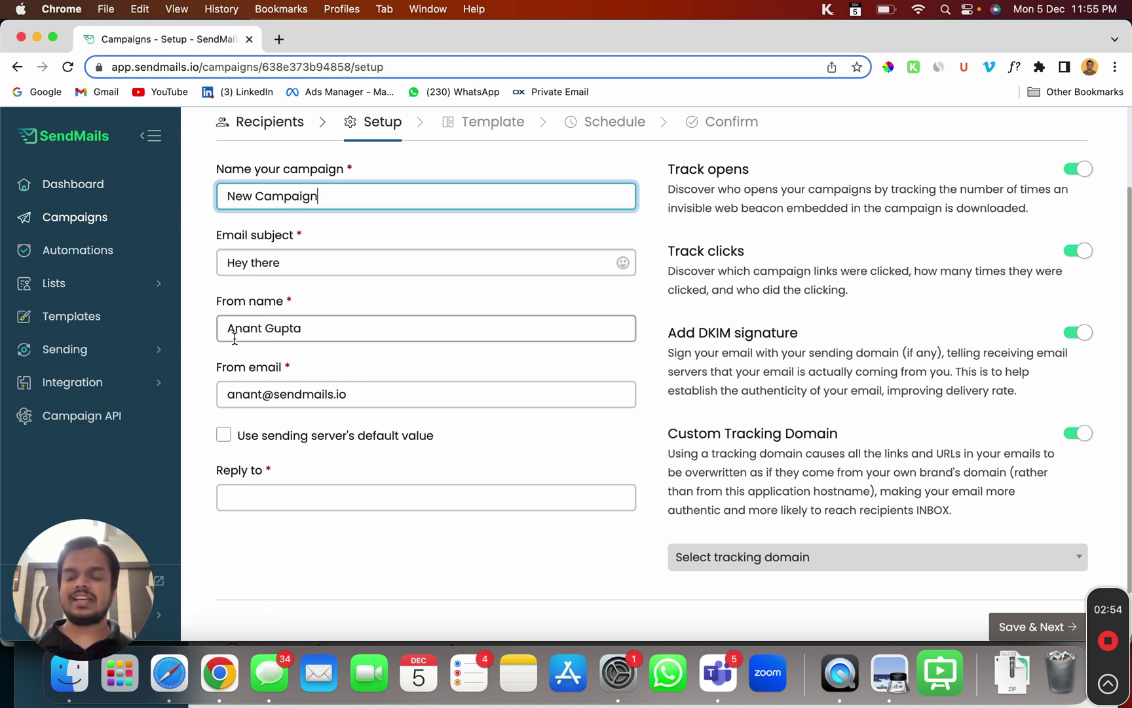
left_click(223, 435)
left_click(265, 431)
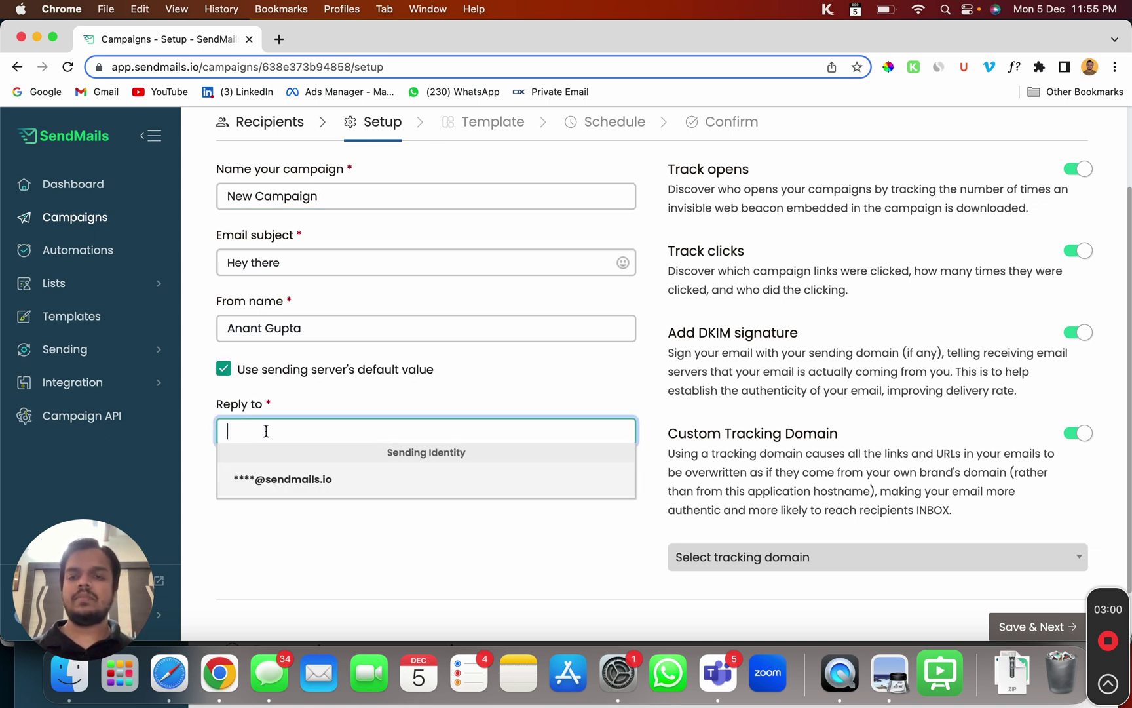
left_click(249, 478)
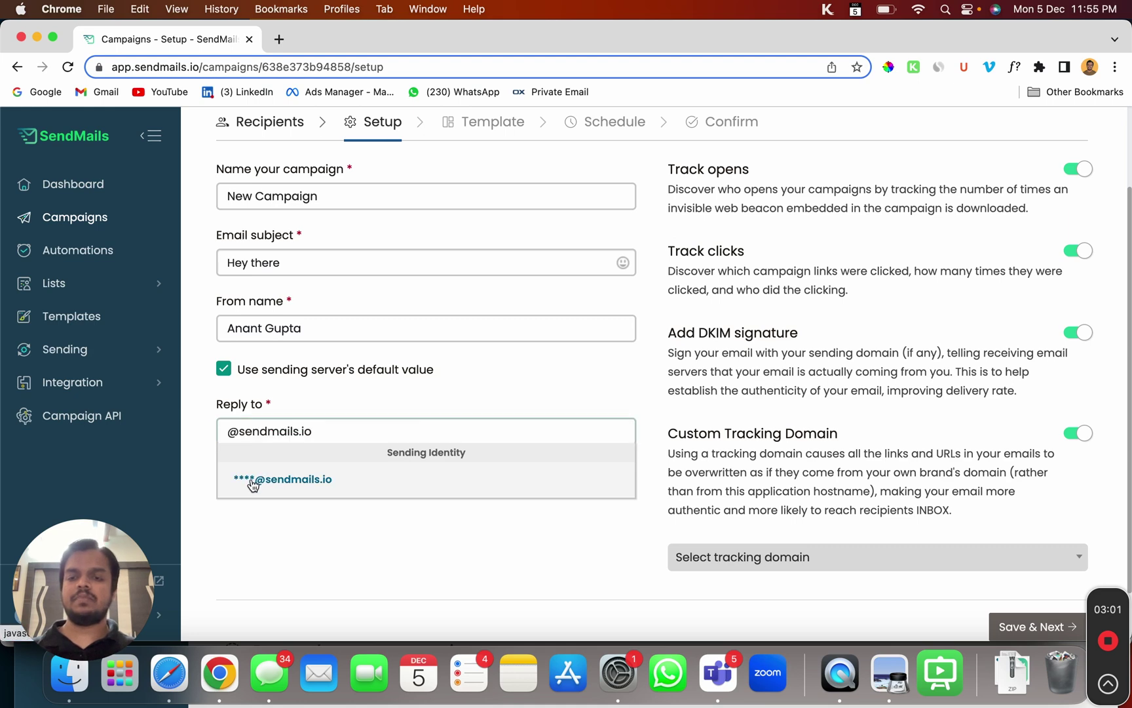
left_click(230, 437)
type("anant")
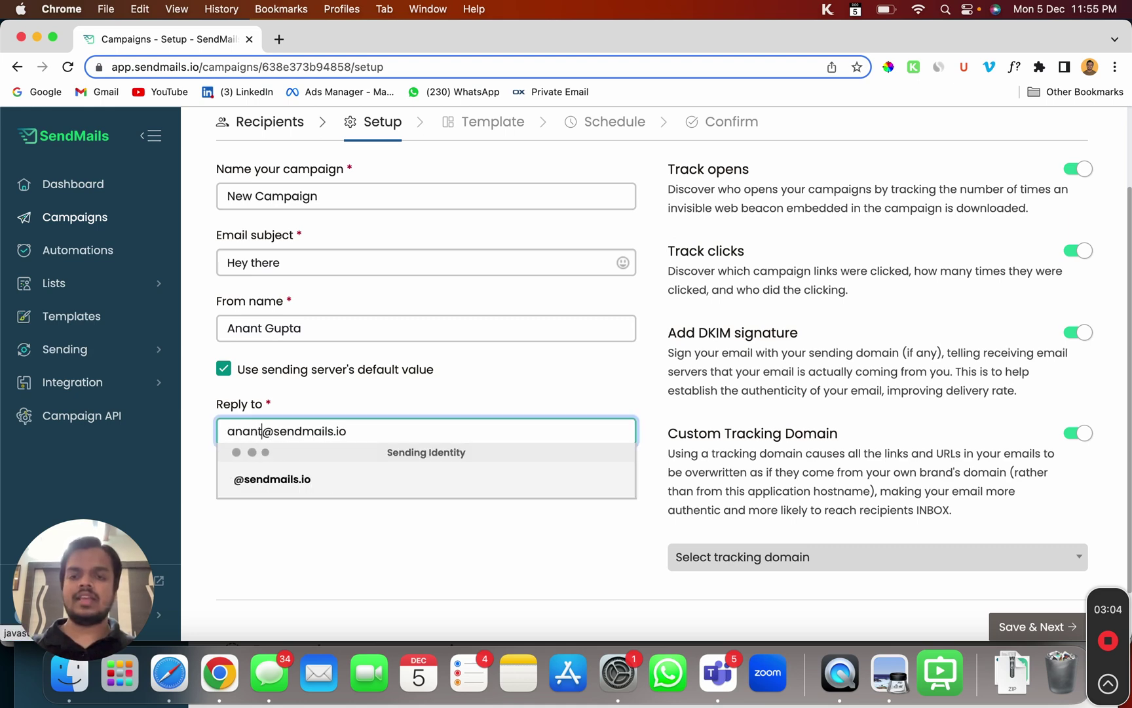
left_click(535, 551)
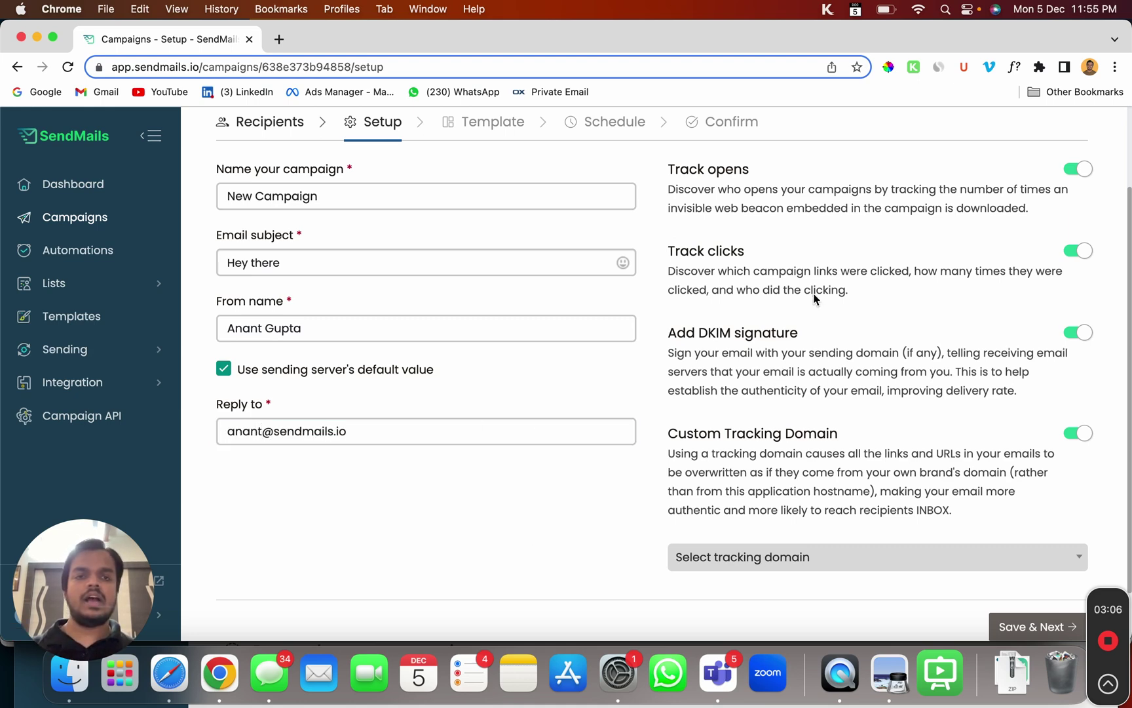
scroll(778, 279, "up", 2)
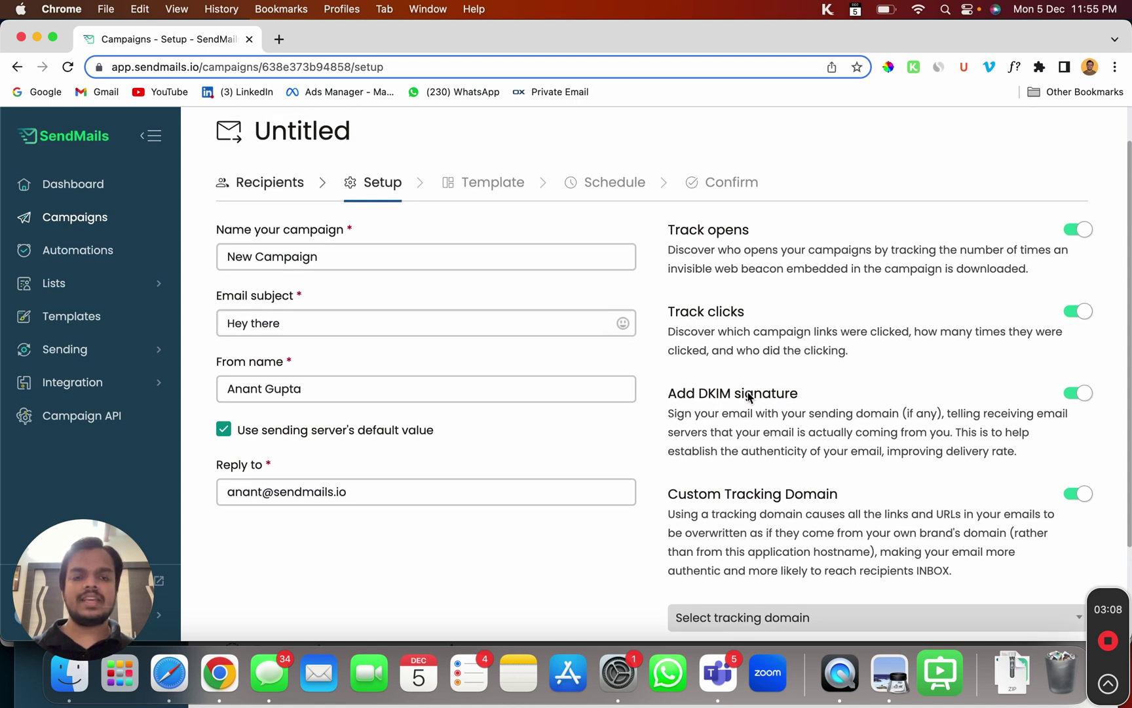
scroll(794, 406, "down", 2)
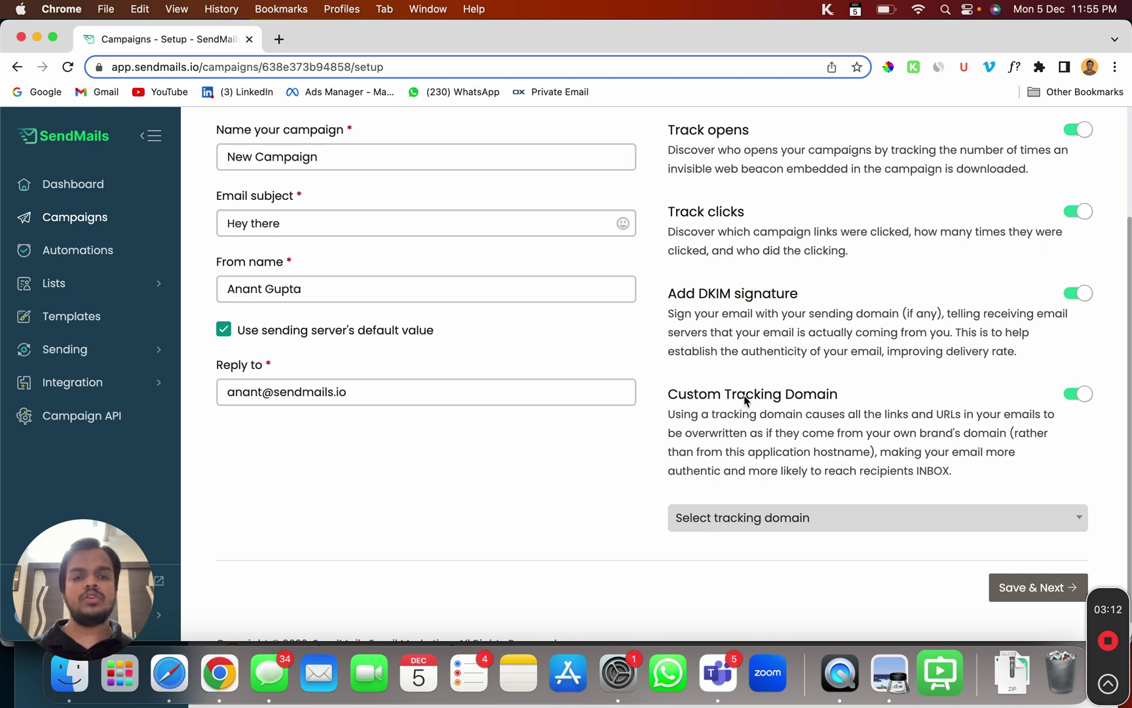
Select track.sendmails.io as the tracking domain and save the setup
left_click(793, 519)
left_click(767, 567)
scroll(767, 566, "down", 1)
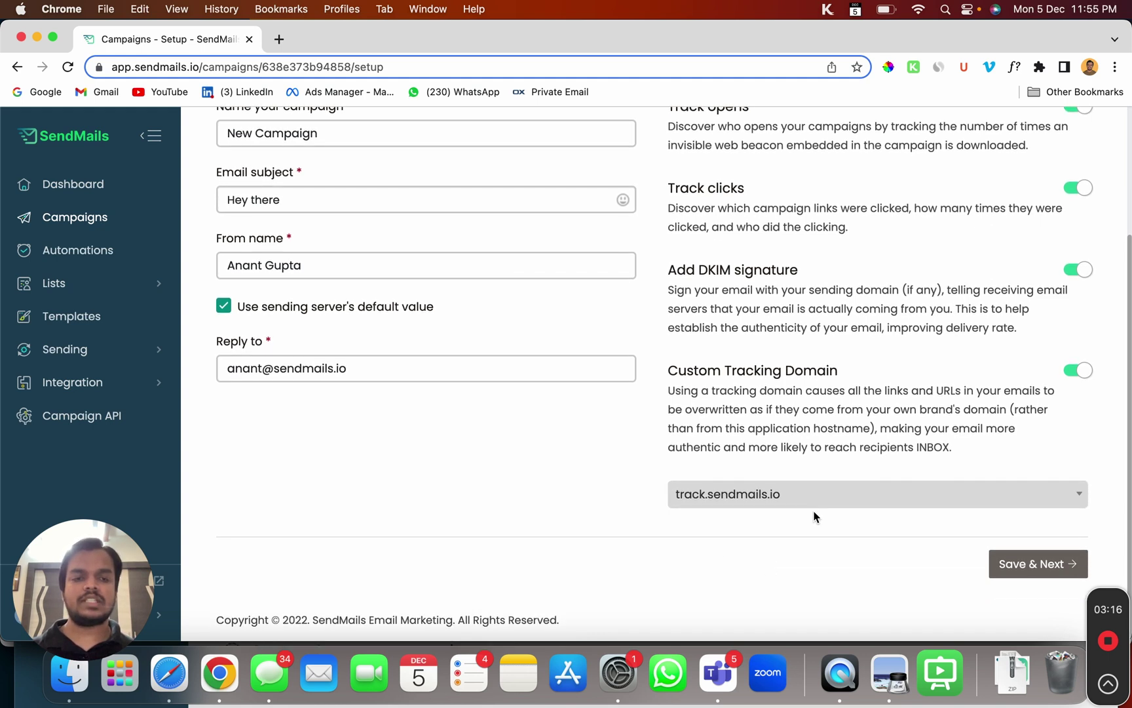
left_click(1032, 561)
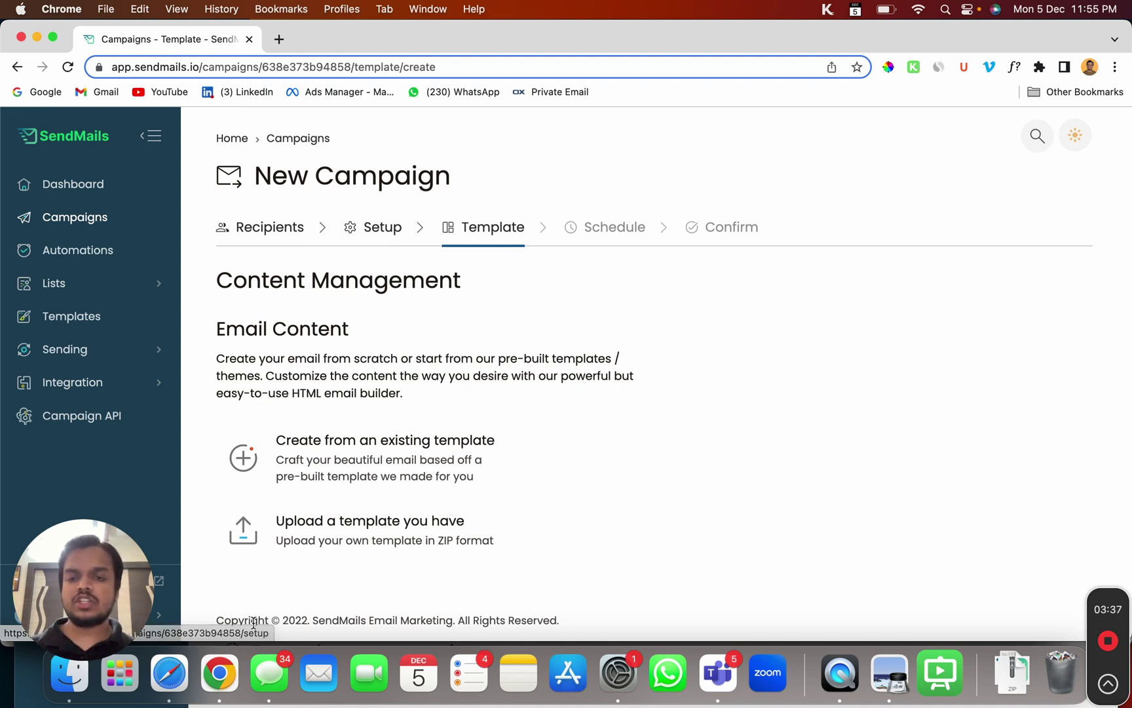
mouse_move(427, 457)
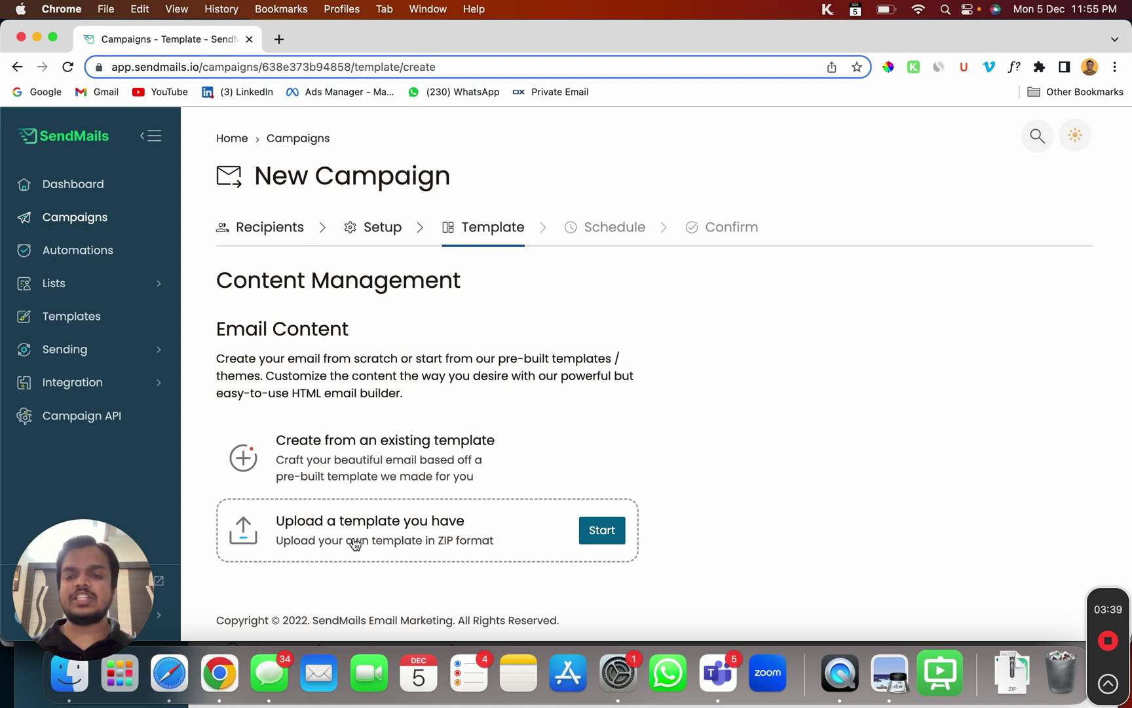
mouse_move(385, 458)
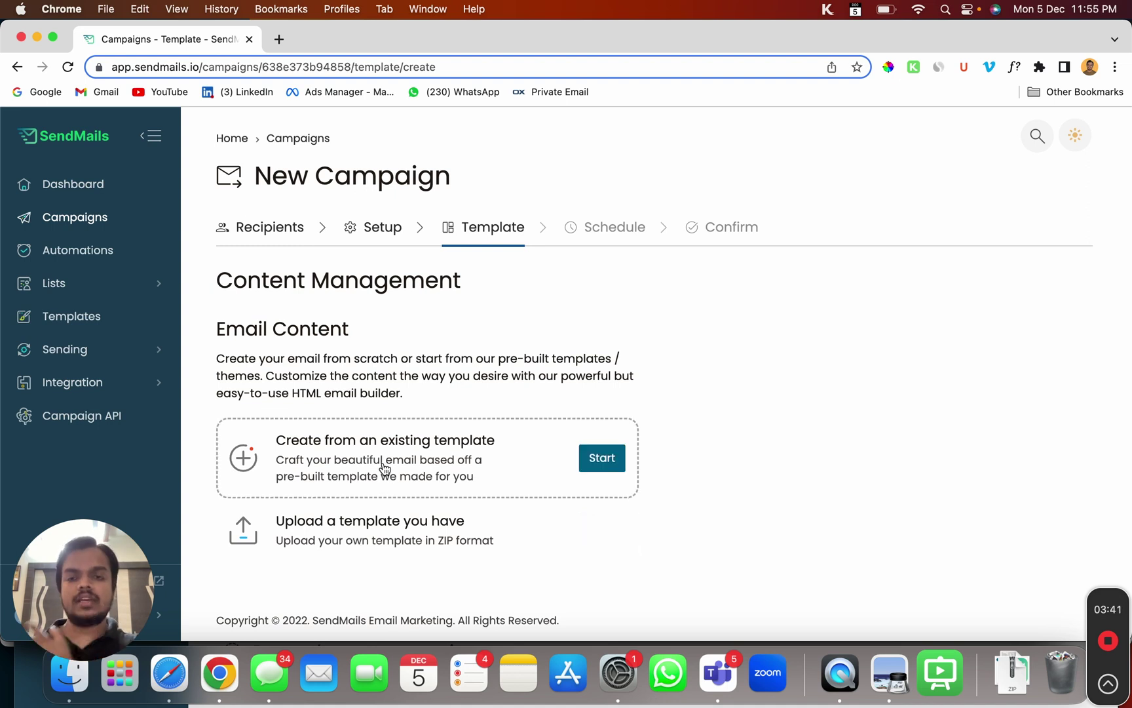
Apply the Blank existing template and choose Email builder PRO
left_click(384, 469)
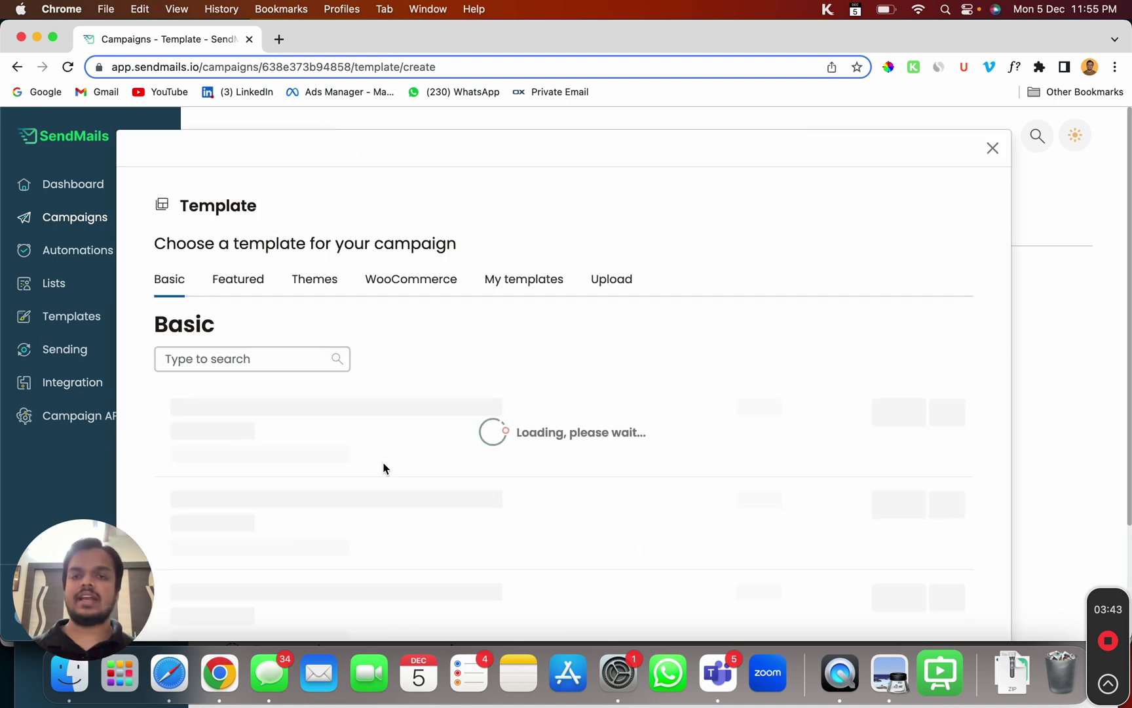
scroll(384, 468, "down", 5)
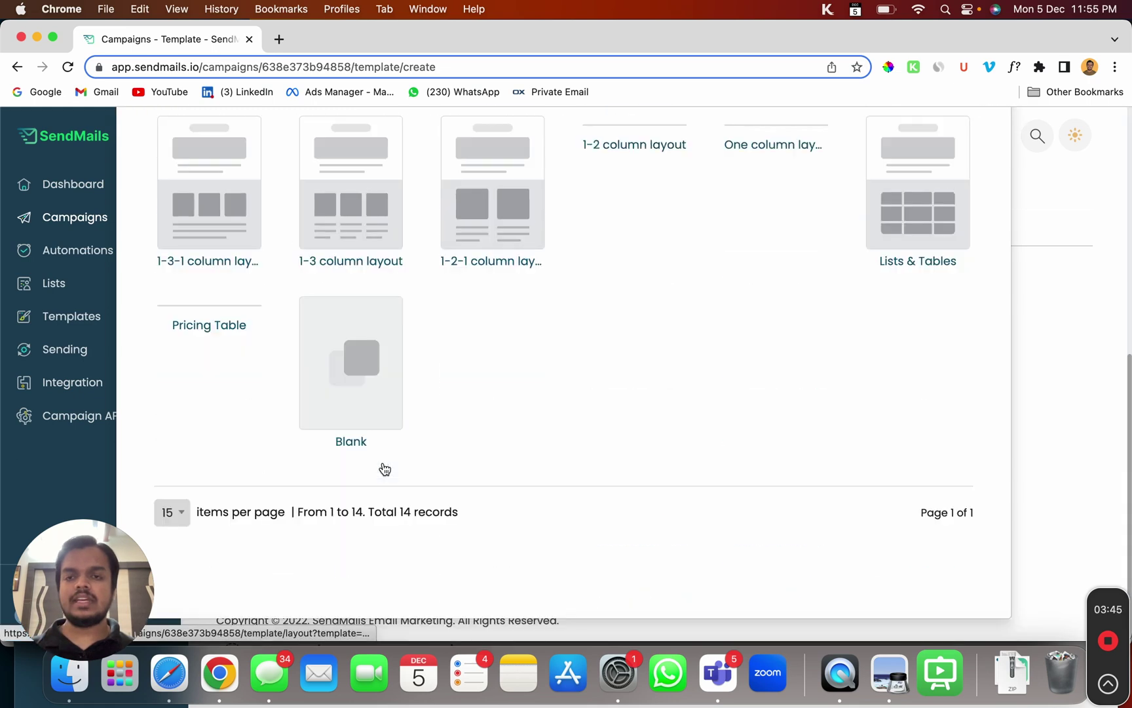
left_click(355, 383)
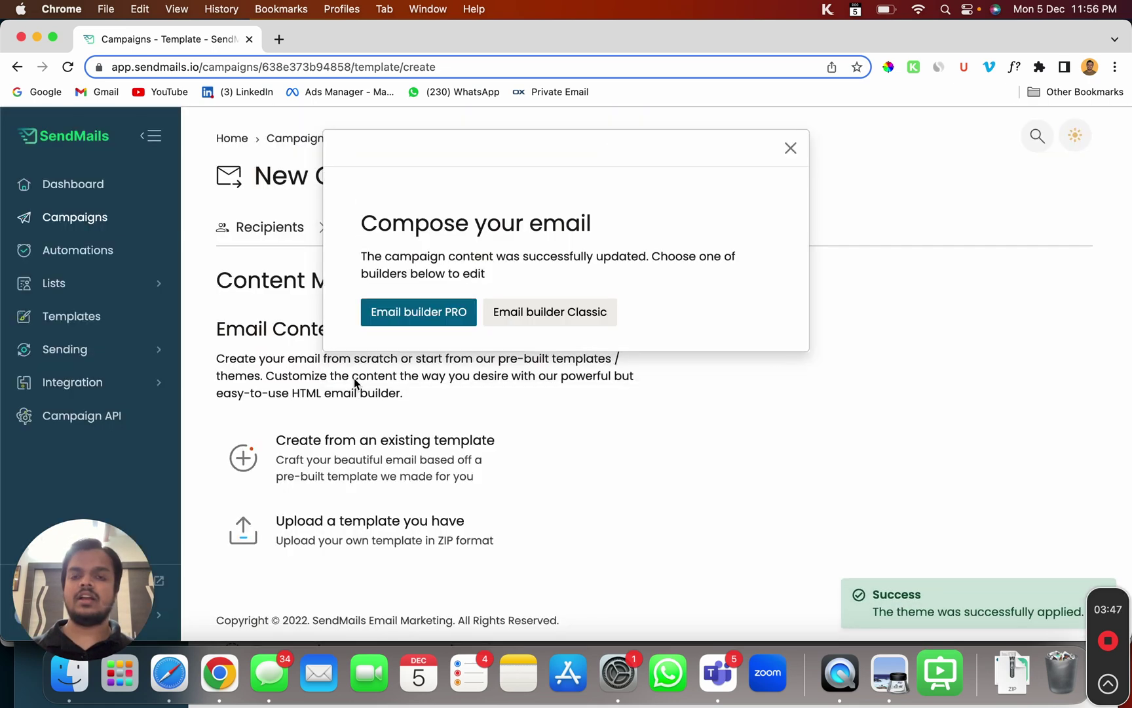
left_click(424, 314)
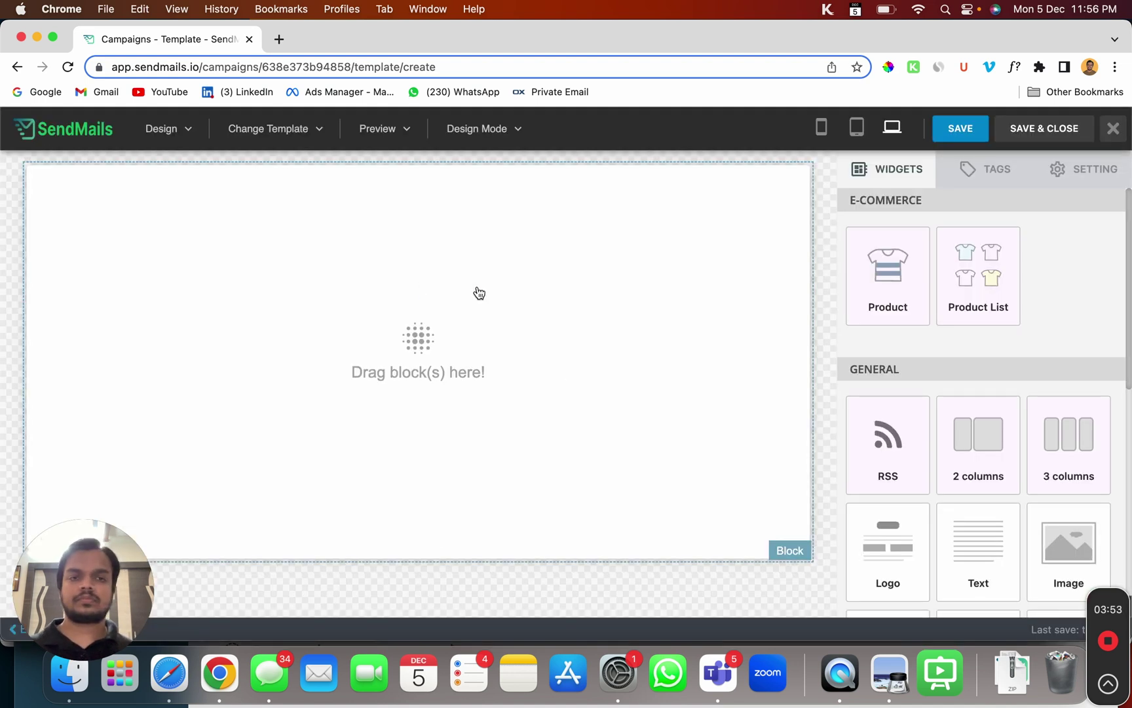
scroll(999, 468, "down", 2)
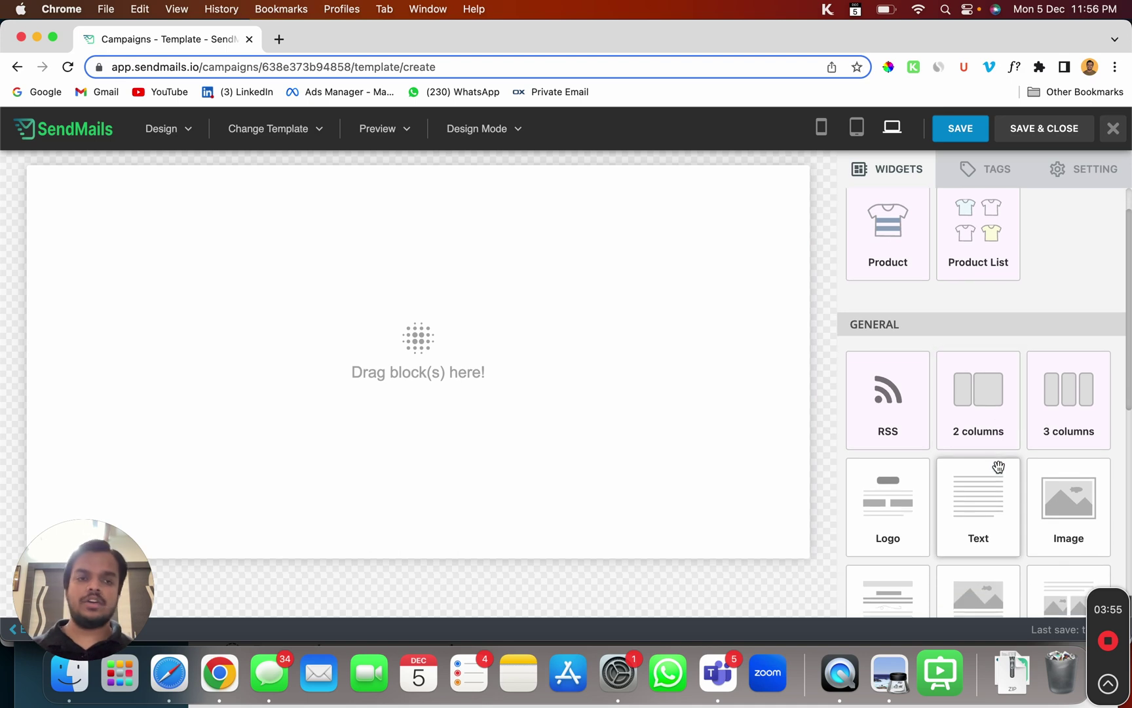
scroll(1000, 467, "down", 2)
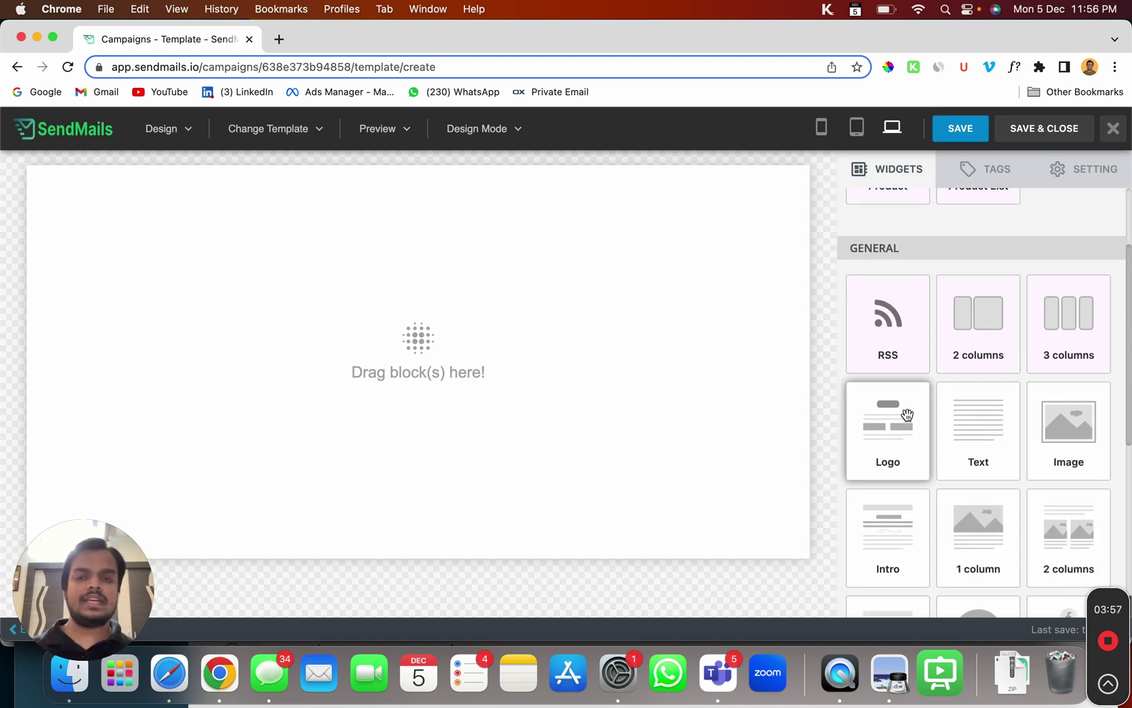
Drag Logo, Text and 2-column widgets onto the canvas, then select the text block
left_click_drag(908, 415, 393, 259)
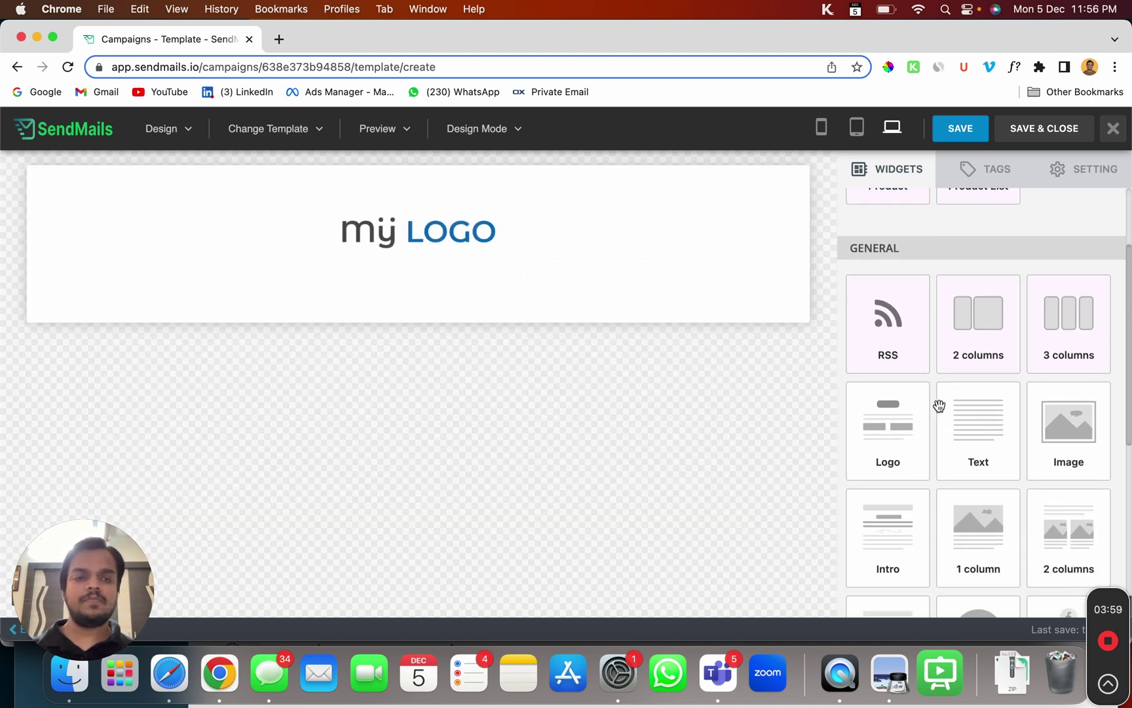
left_click_drag(988, 452, 487, 282)
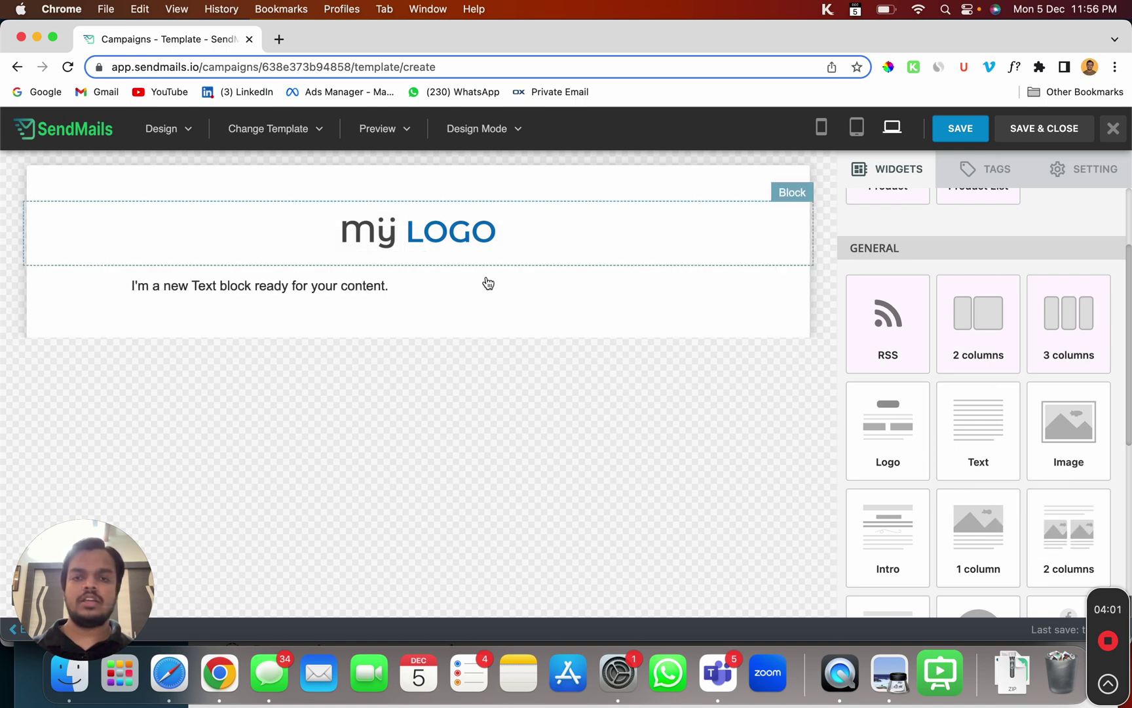
scroll(965, 439, "down", 1)
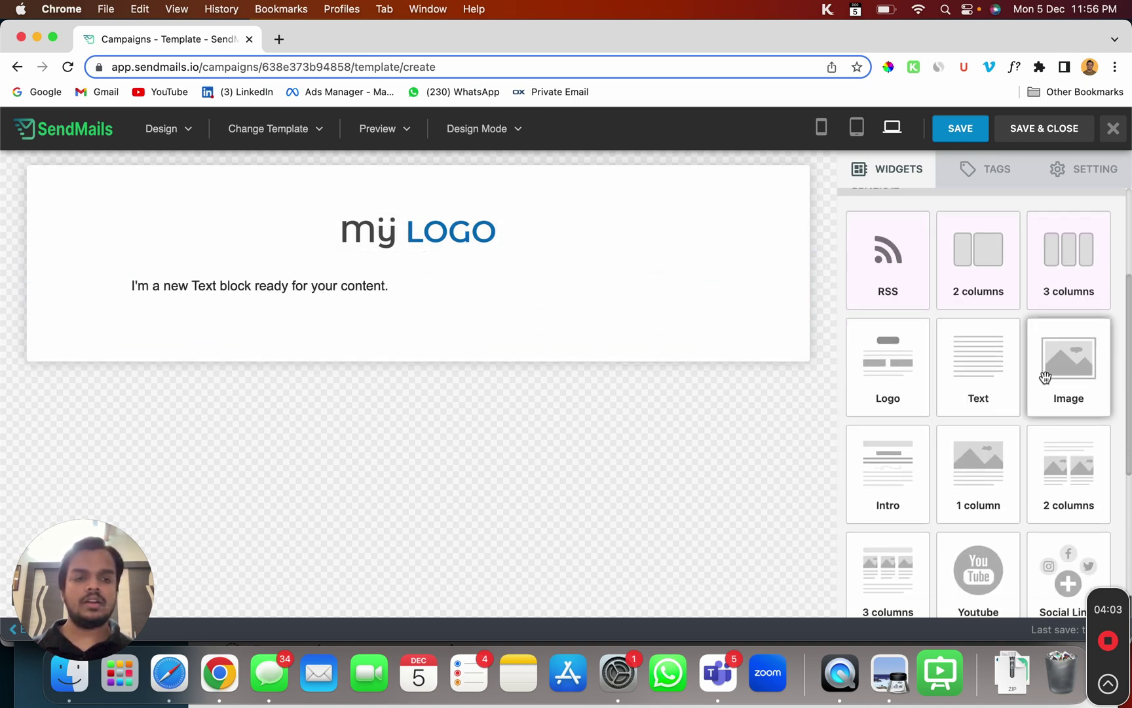
scroll(1009, 425, "down", 1)
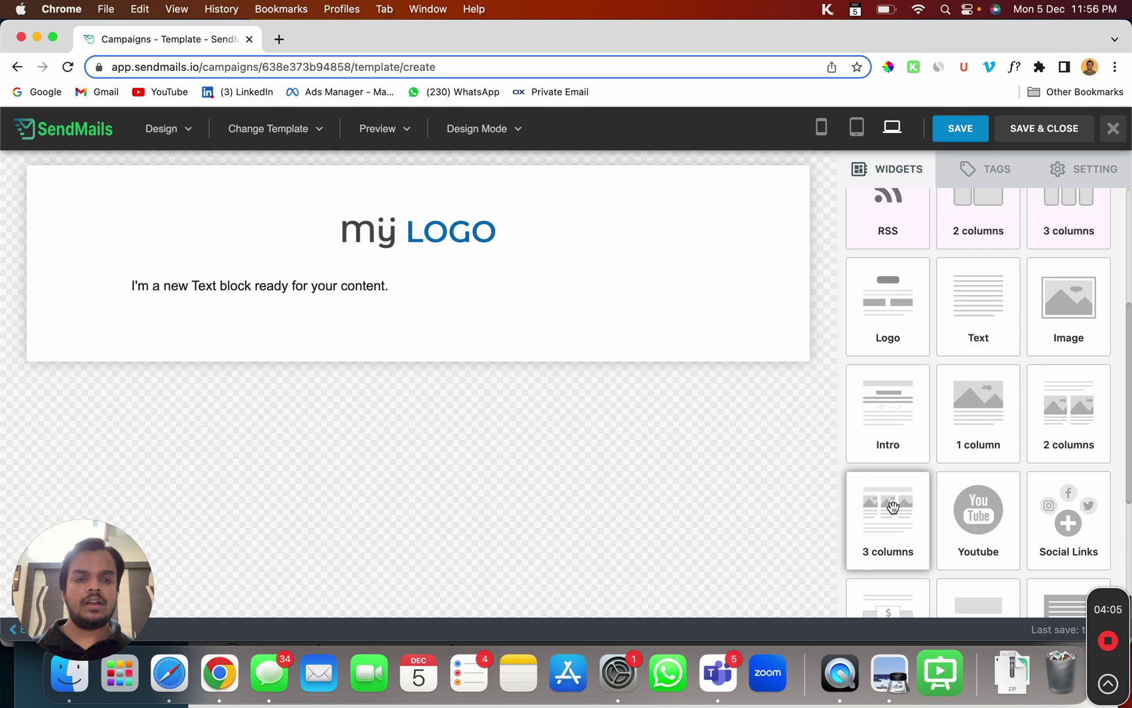
left_click_drag(1061, 419, 408, 300)
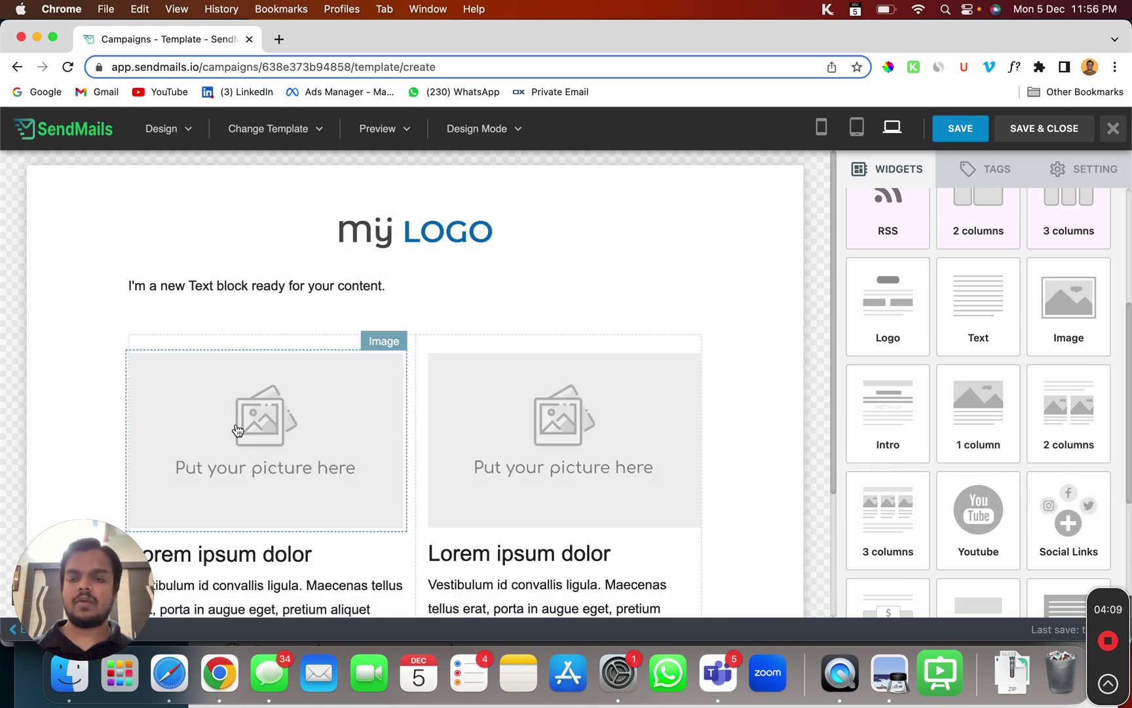
left_click(237, 430)
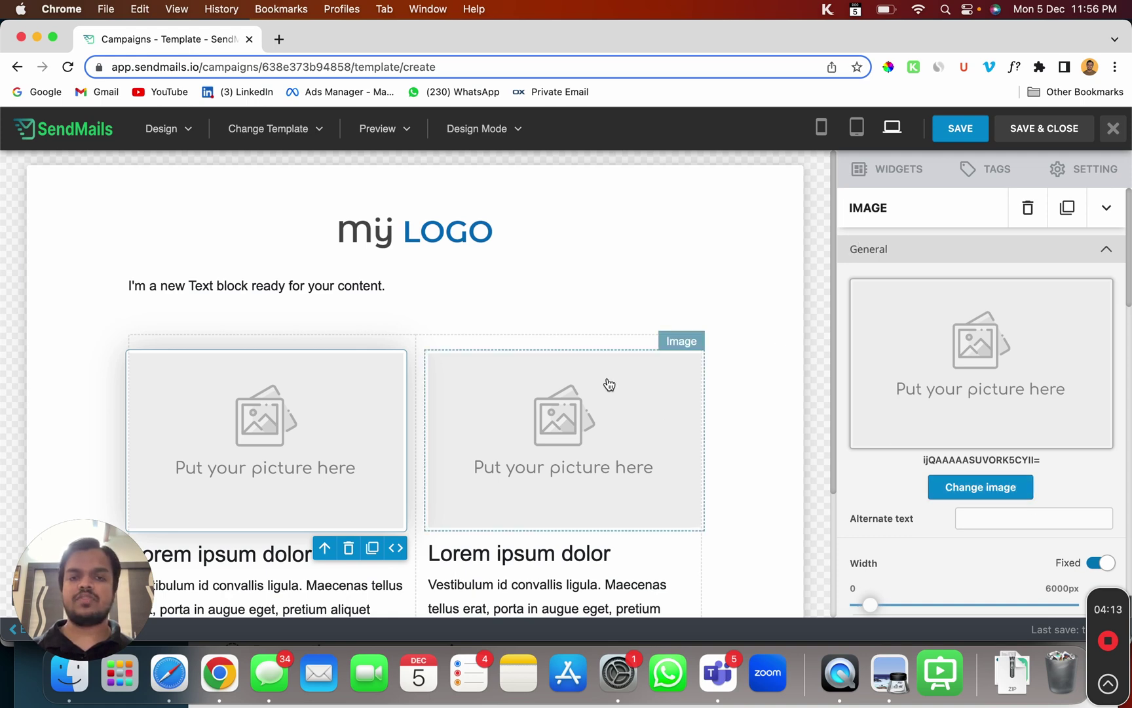
left_click(340, 287)
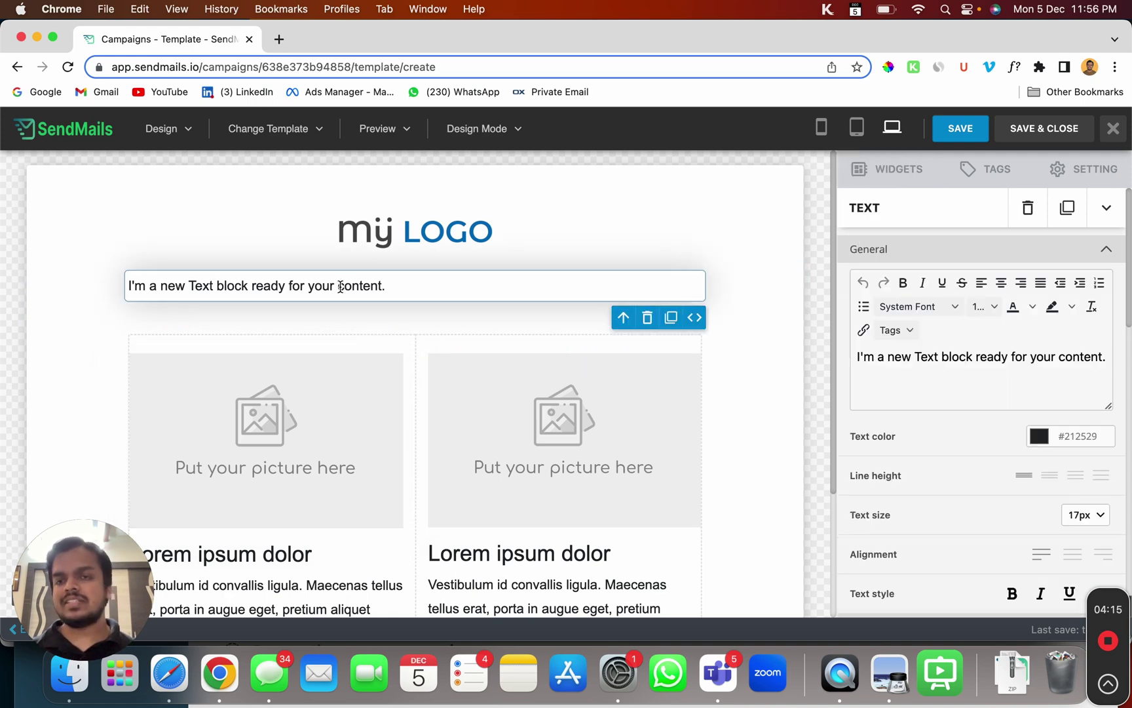
Add 'Hi {SUBSCRIBER_FIRST_NAME}' on a new first line of the text block
double_click(340, 287)
key("super+Left")
key("Return")
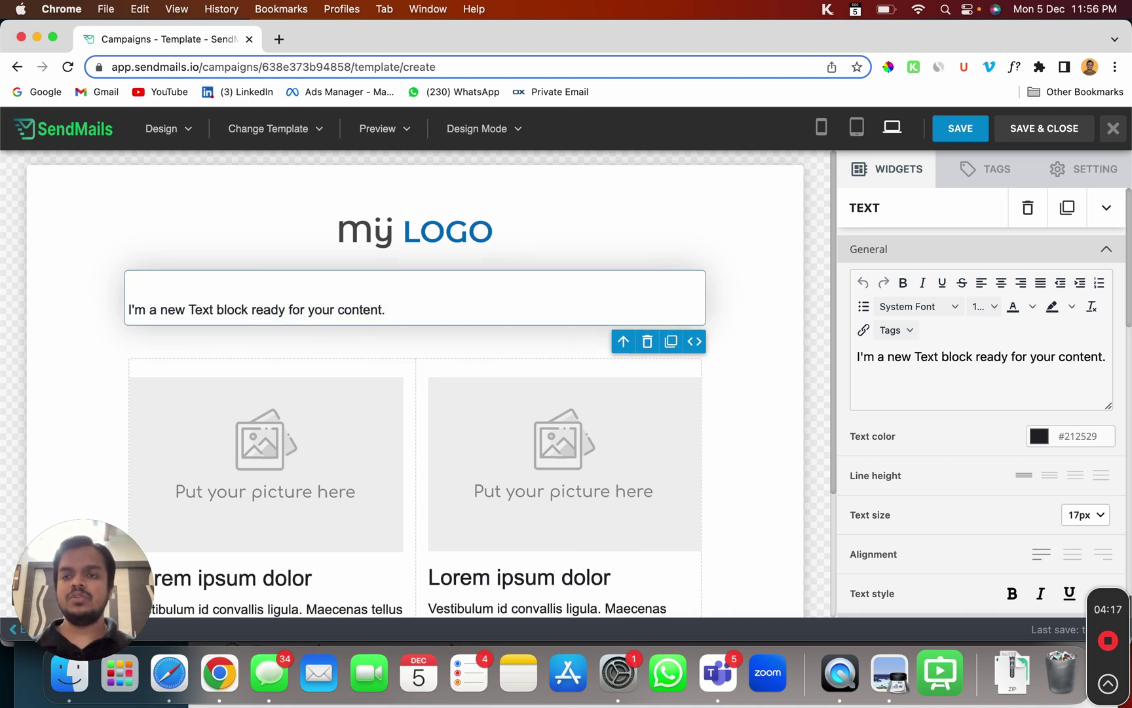
left_click(990, 175)
scroll(927, 411, "down", 1)
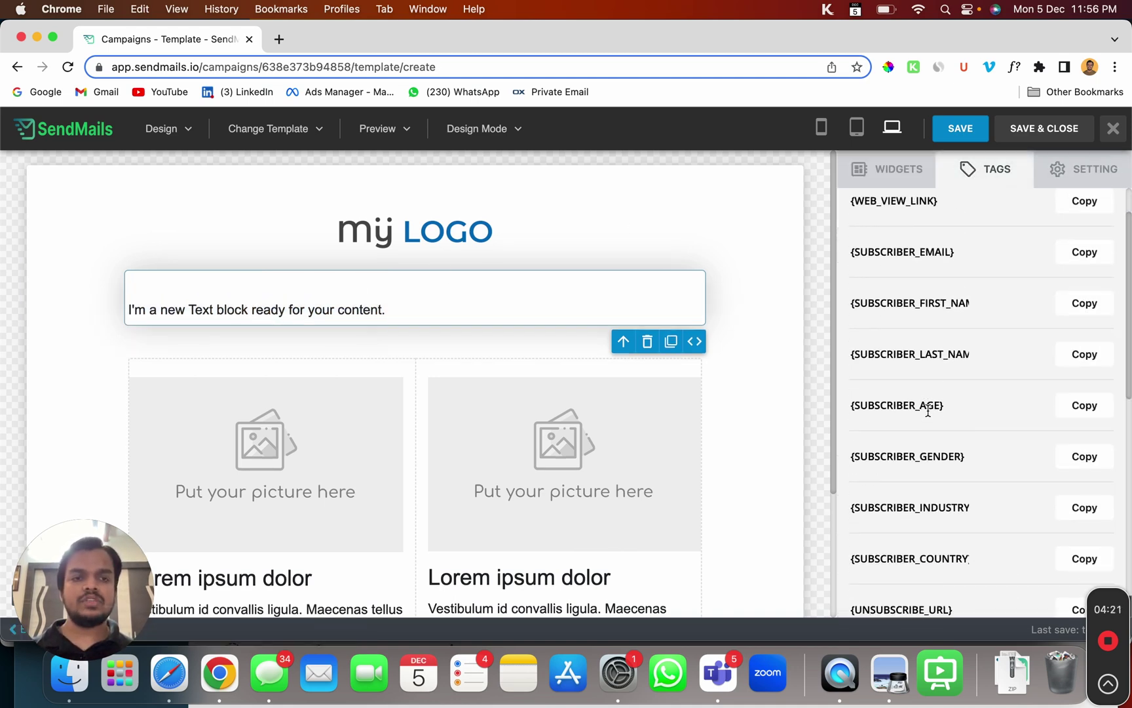
left_click(1085, 303)
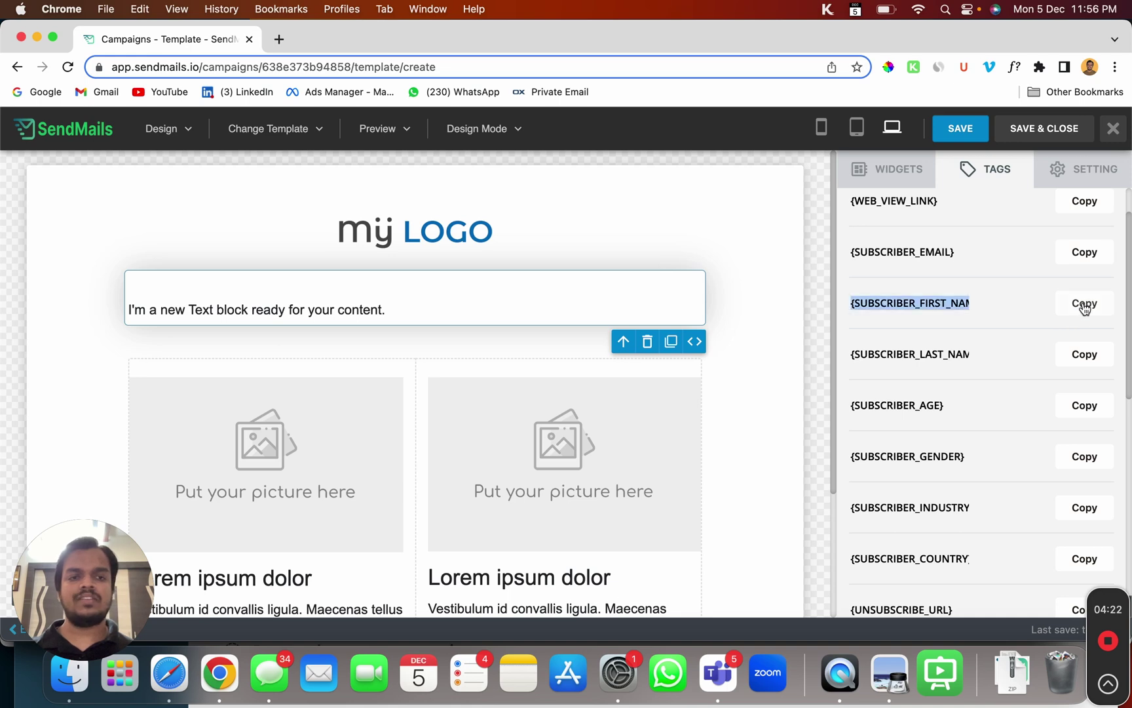
left_click(358, 297)
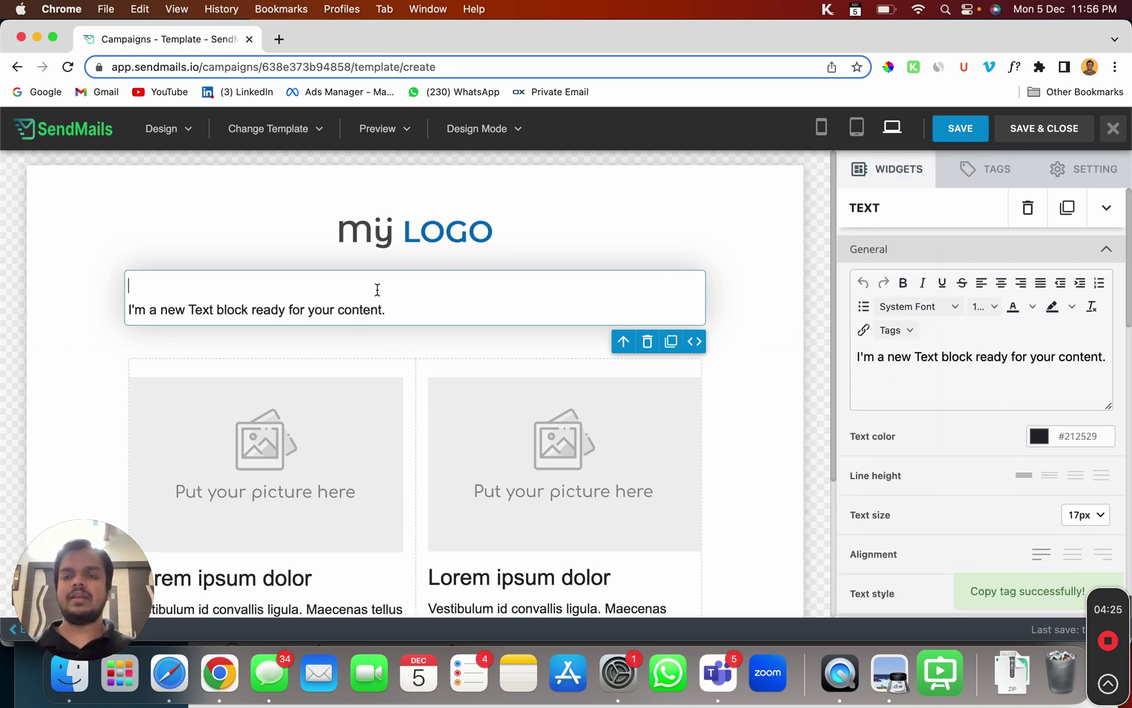
type("Hi")
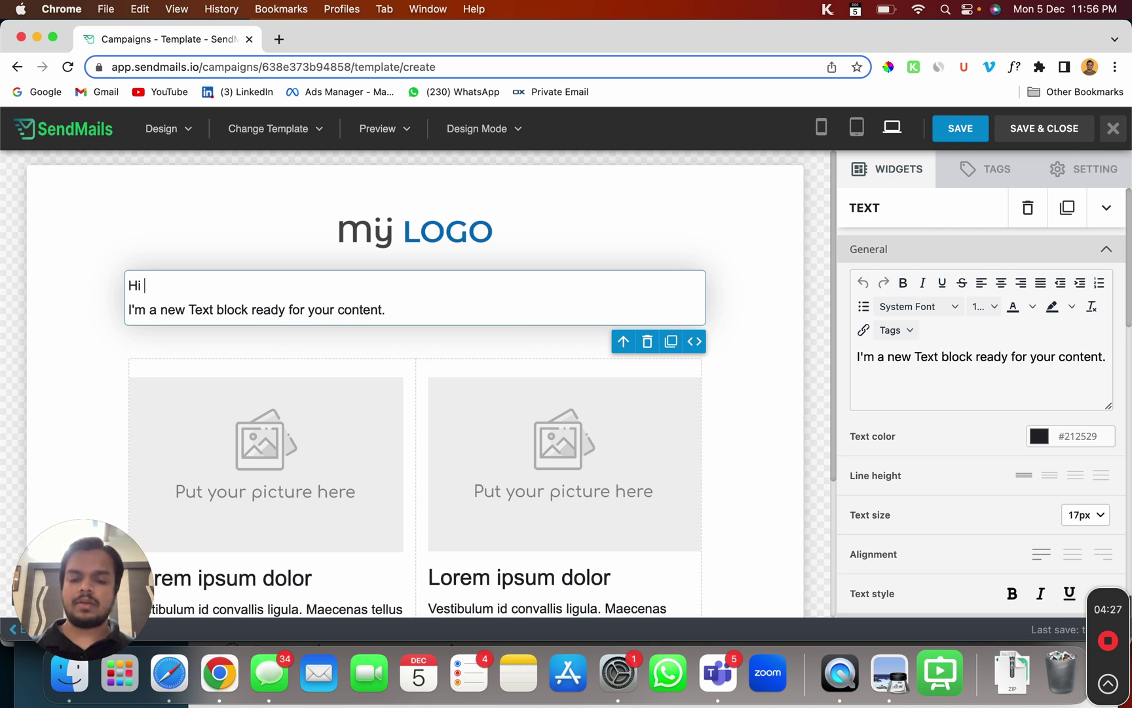
type("{SUBSCRIBER_FIRST_NAME}")
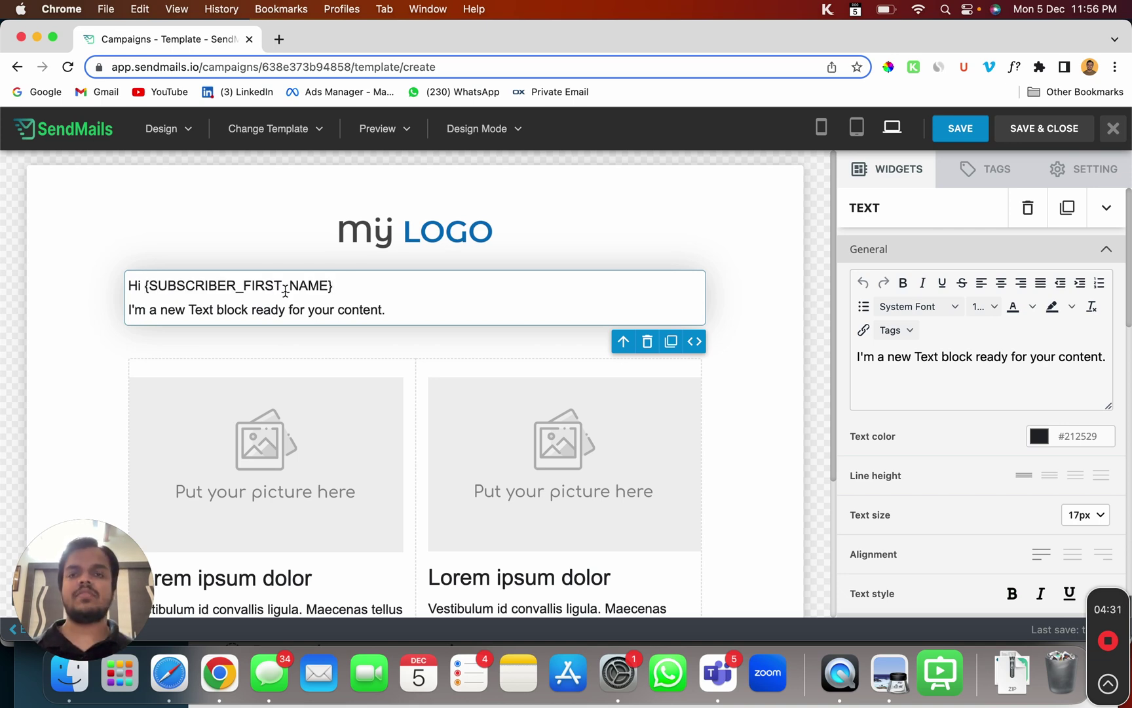
scroll(513, 425, "down", 2)
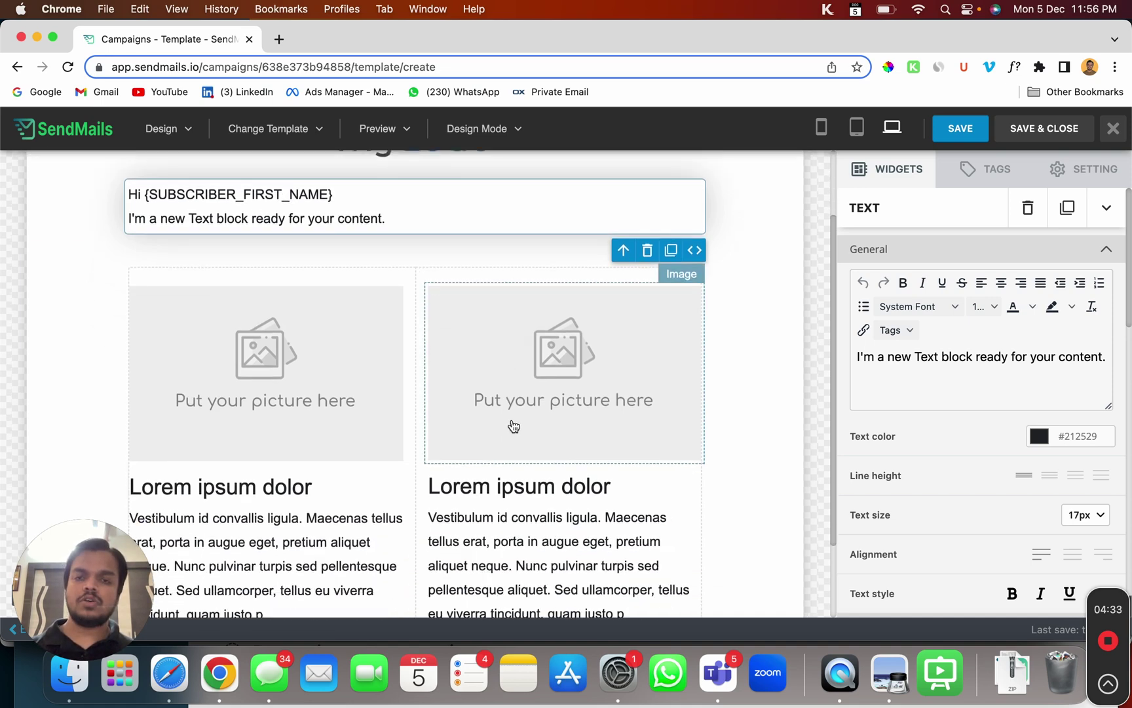
scroll(513, 426, "down", 2)
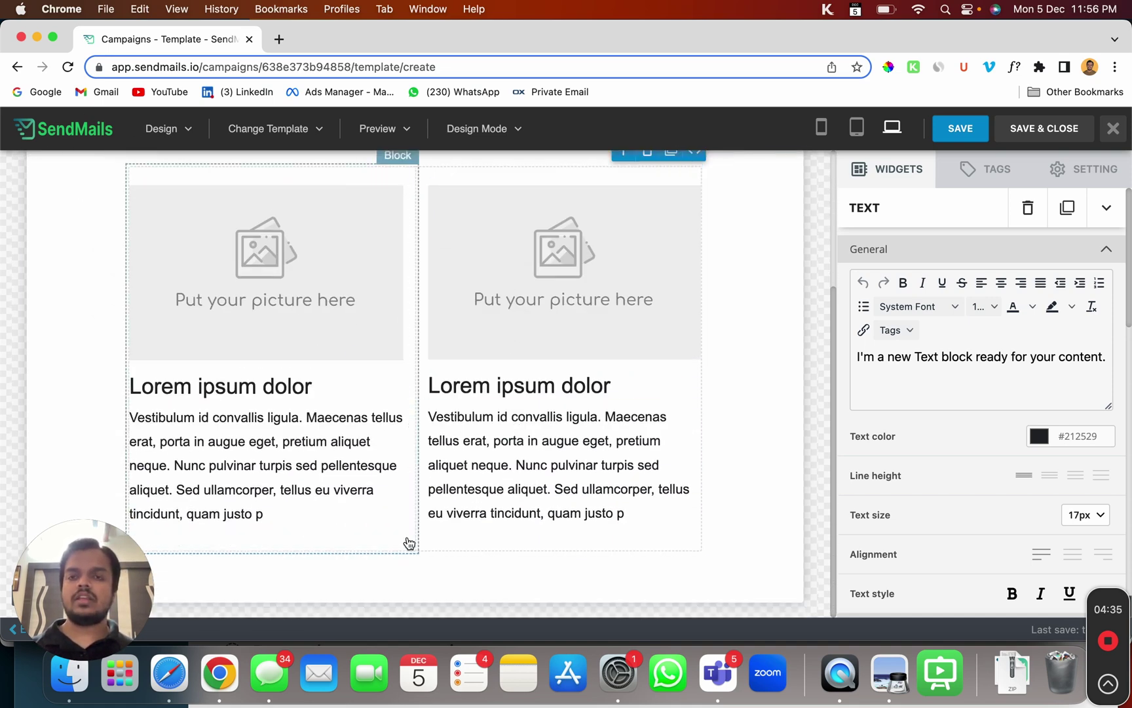
scroll(245, 324, "up", 3)
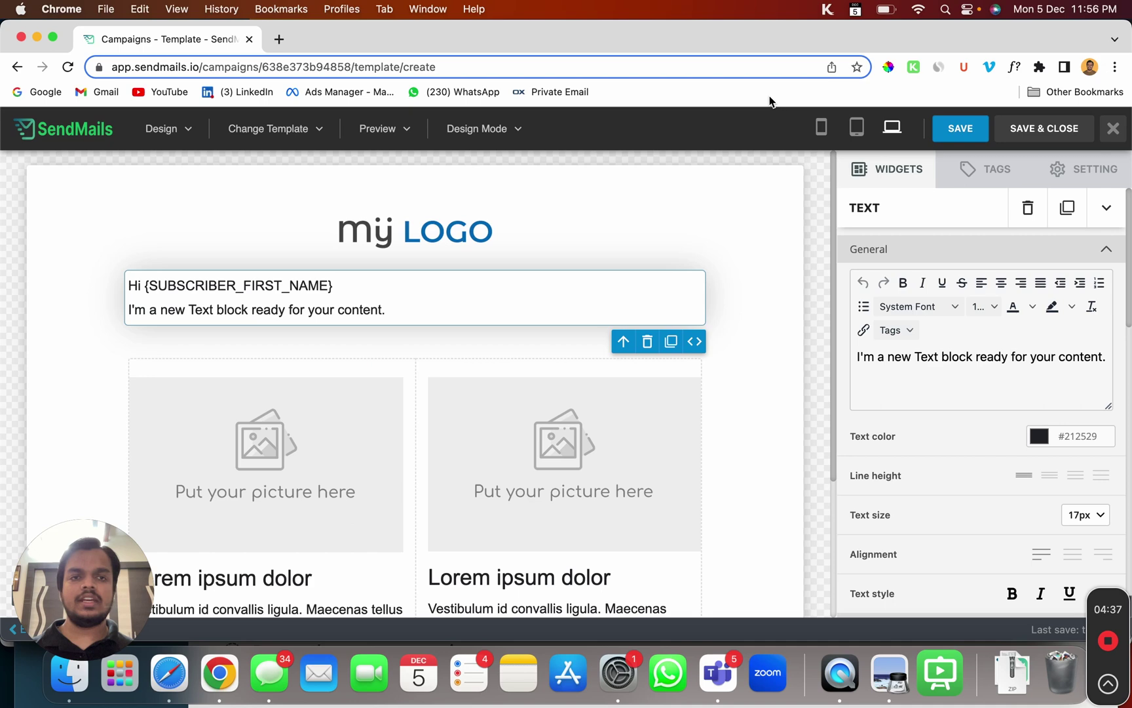
Preview the email at mobile, tablet and desktop widths
left_click(817, 131)
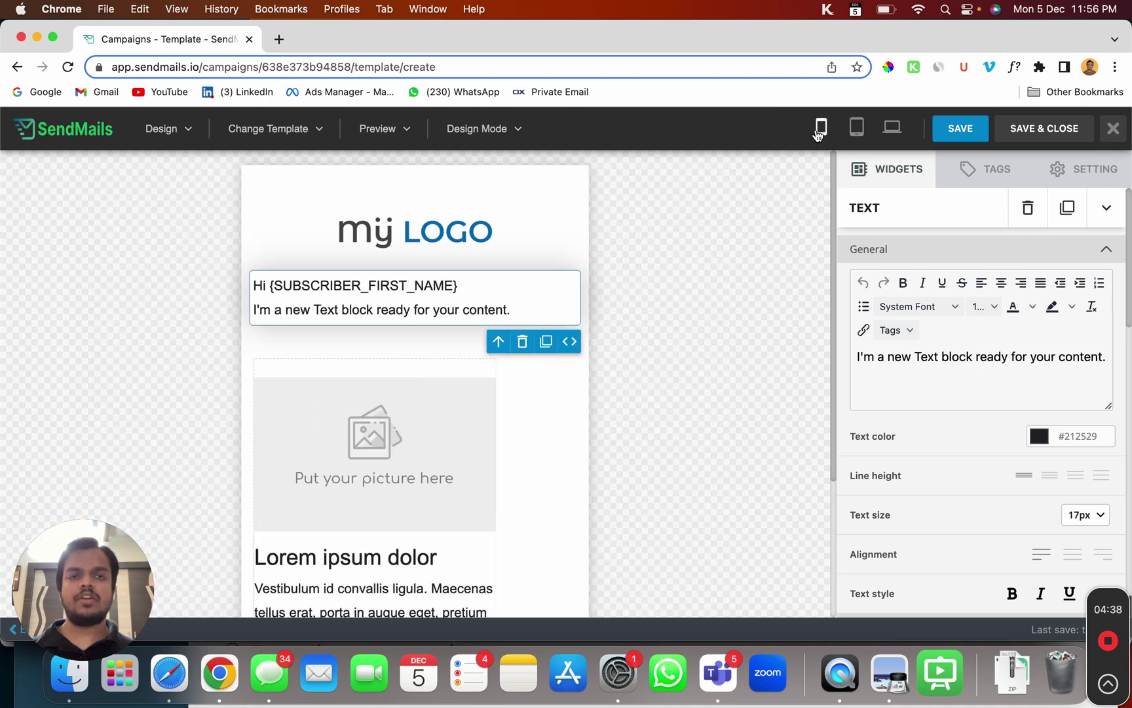
left_click(856, 133)
left_click(893, 128)
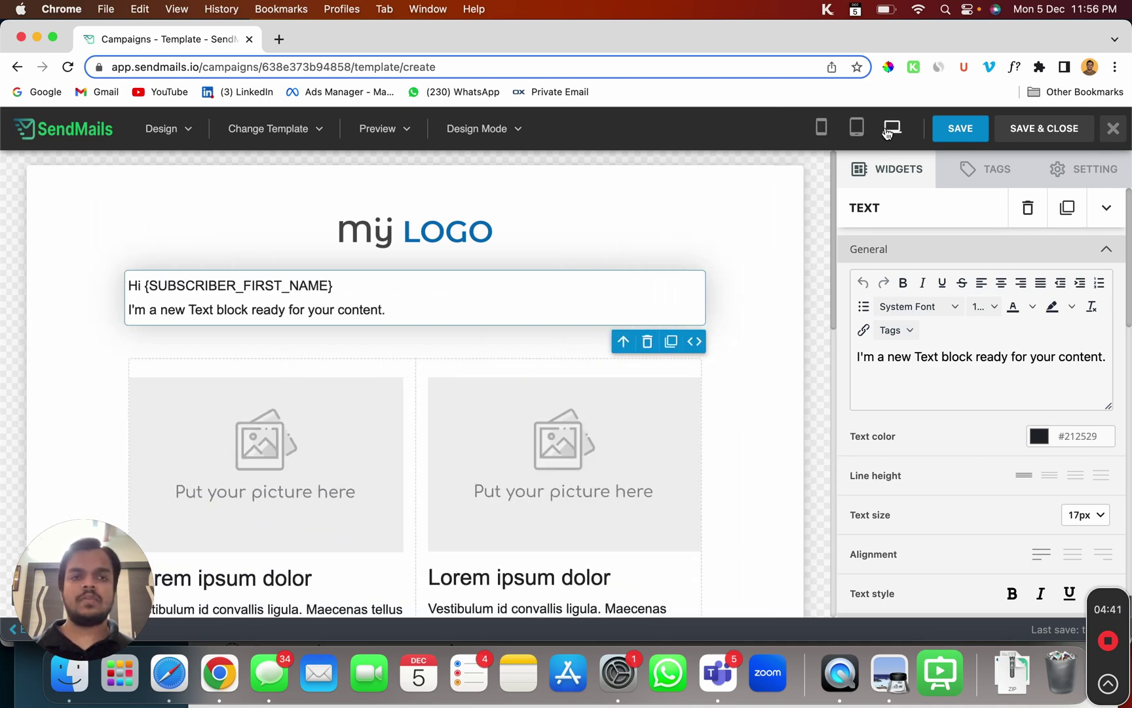
Save the email design and advance the campaign to scheduling, delivery 2022-12-05 at 13:27
left_click(1047, 134)
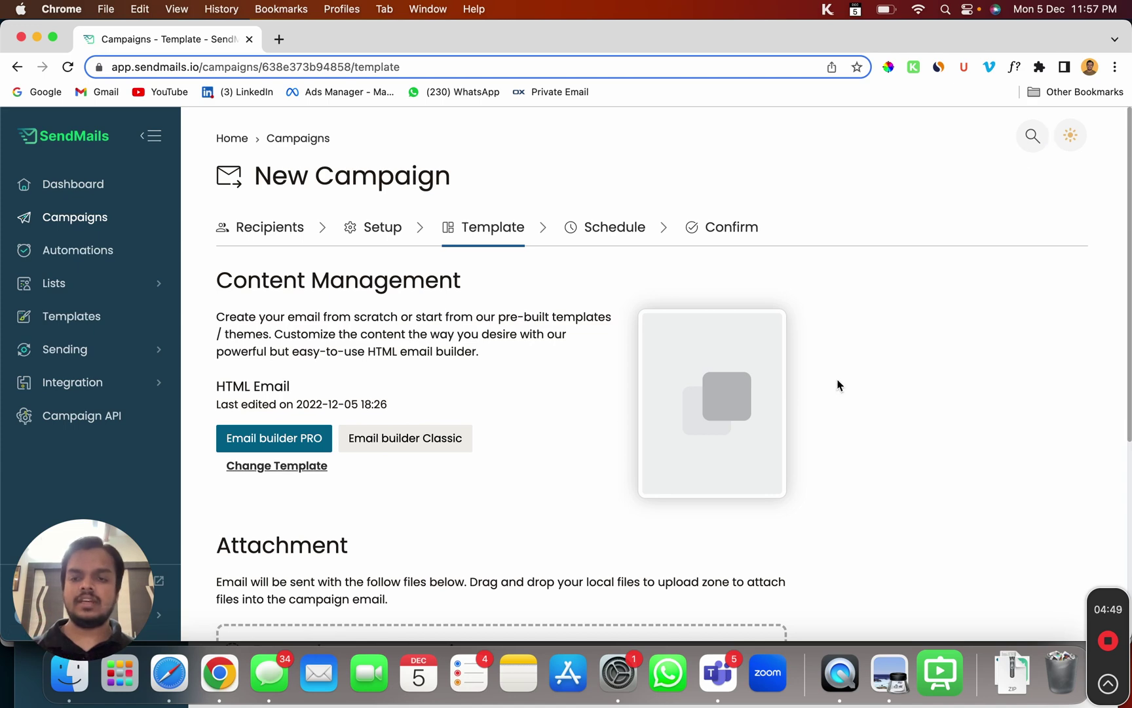
scroll(839, 384, "down", 5)
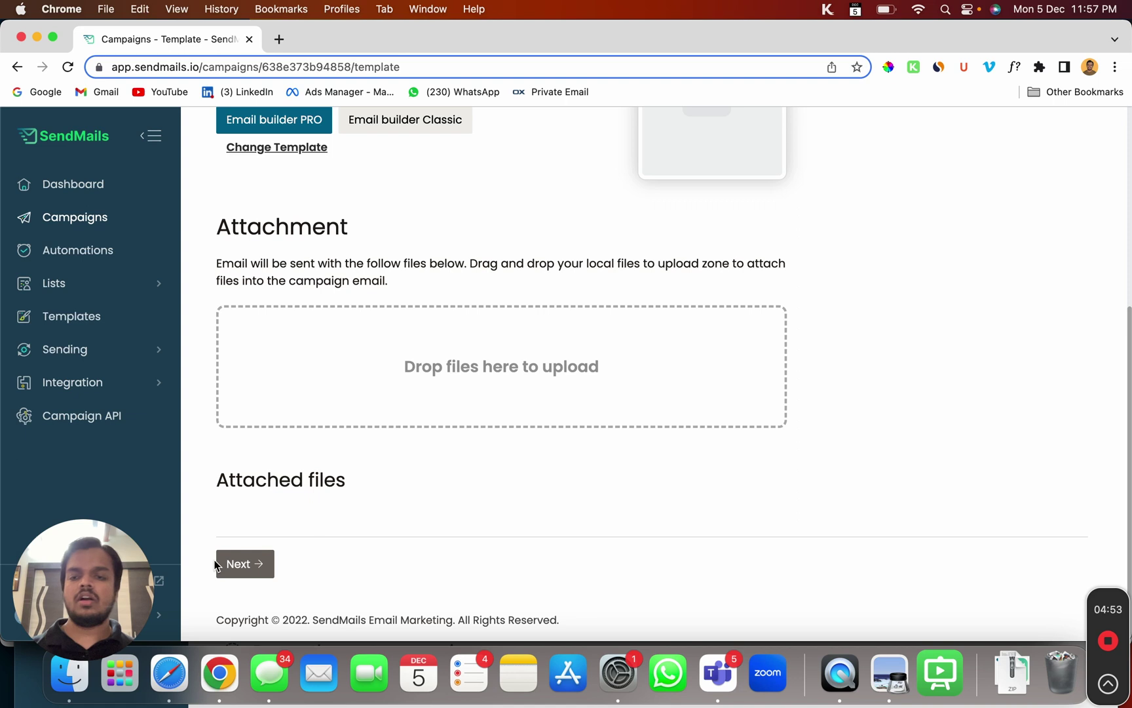
left_click(252, 564)
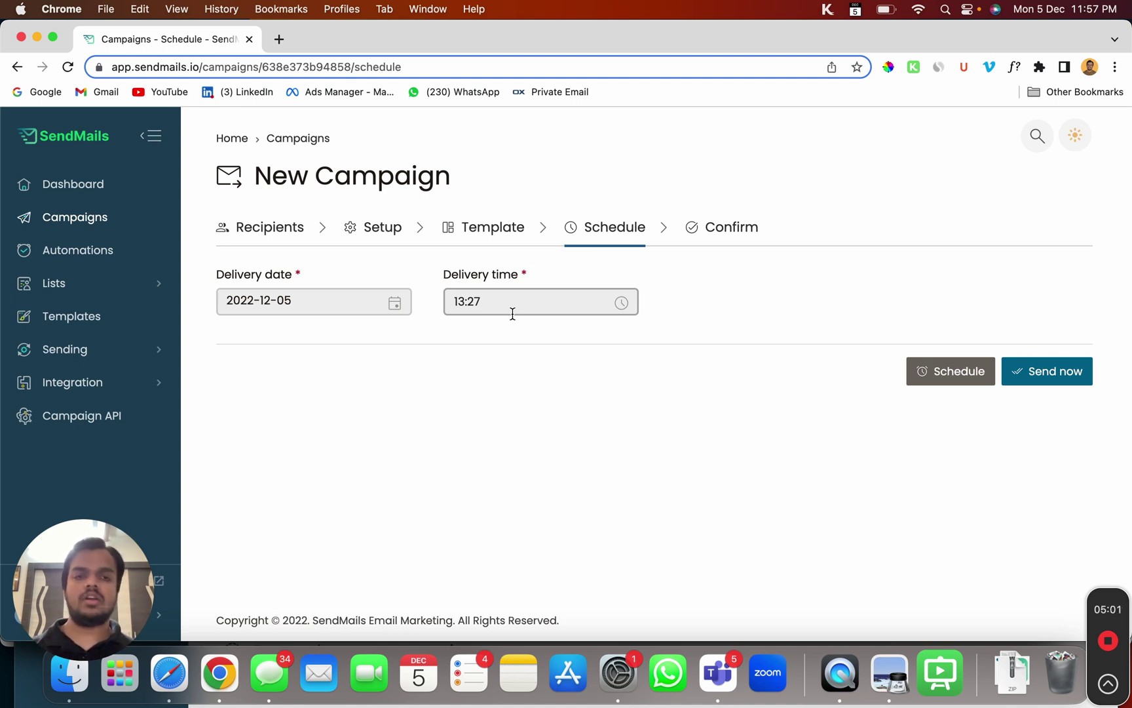
Choose to send the Segment A campaign immediately instead of scheduling it
left_click(1057, 370)
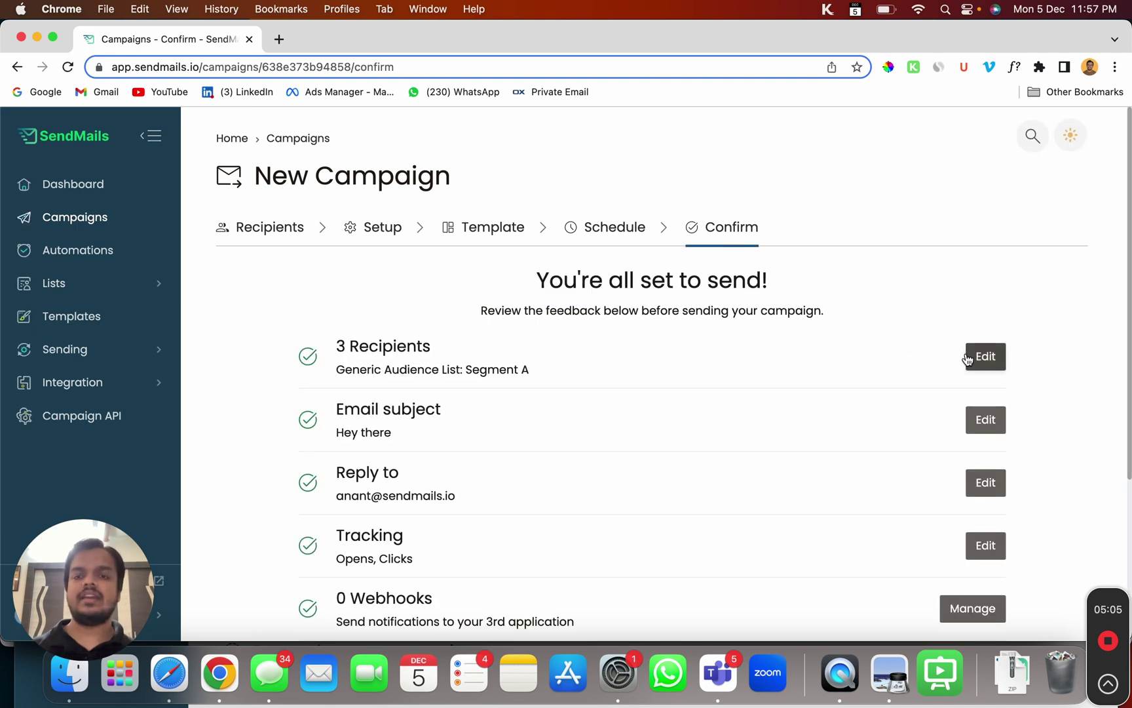
scroll(898, 433, "down", 3)
scroll(905, 442, "down", 3)
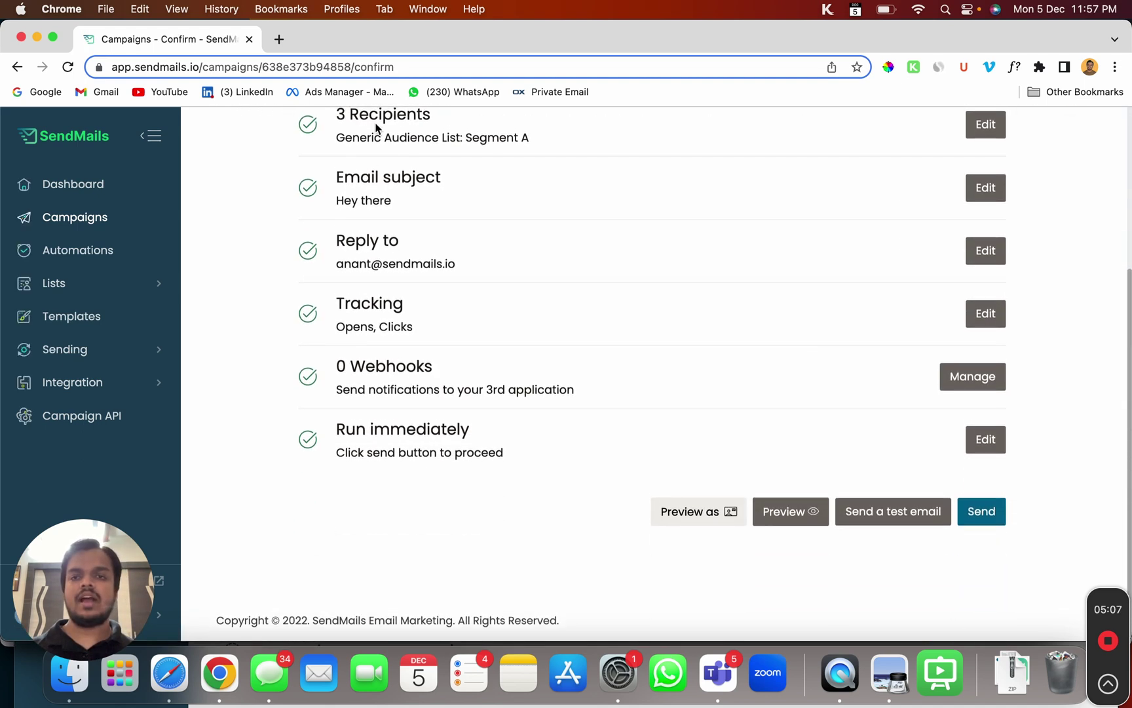